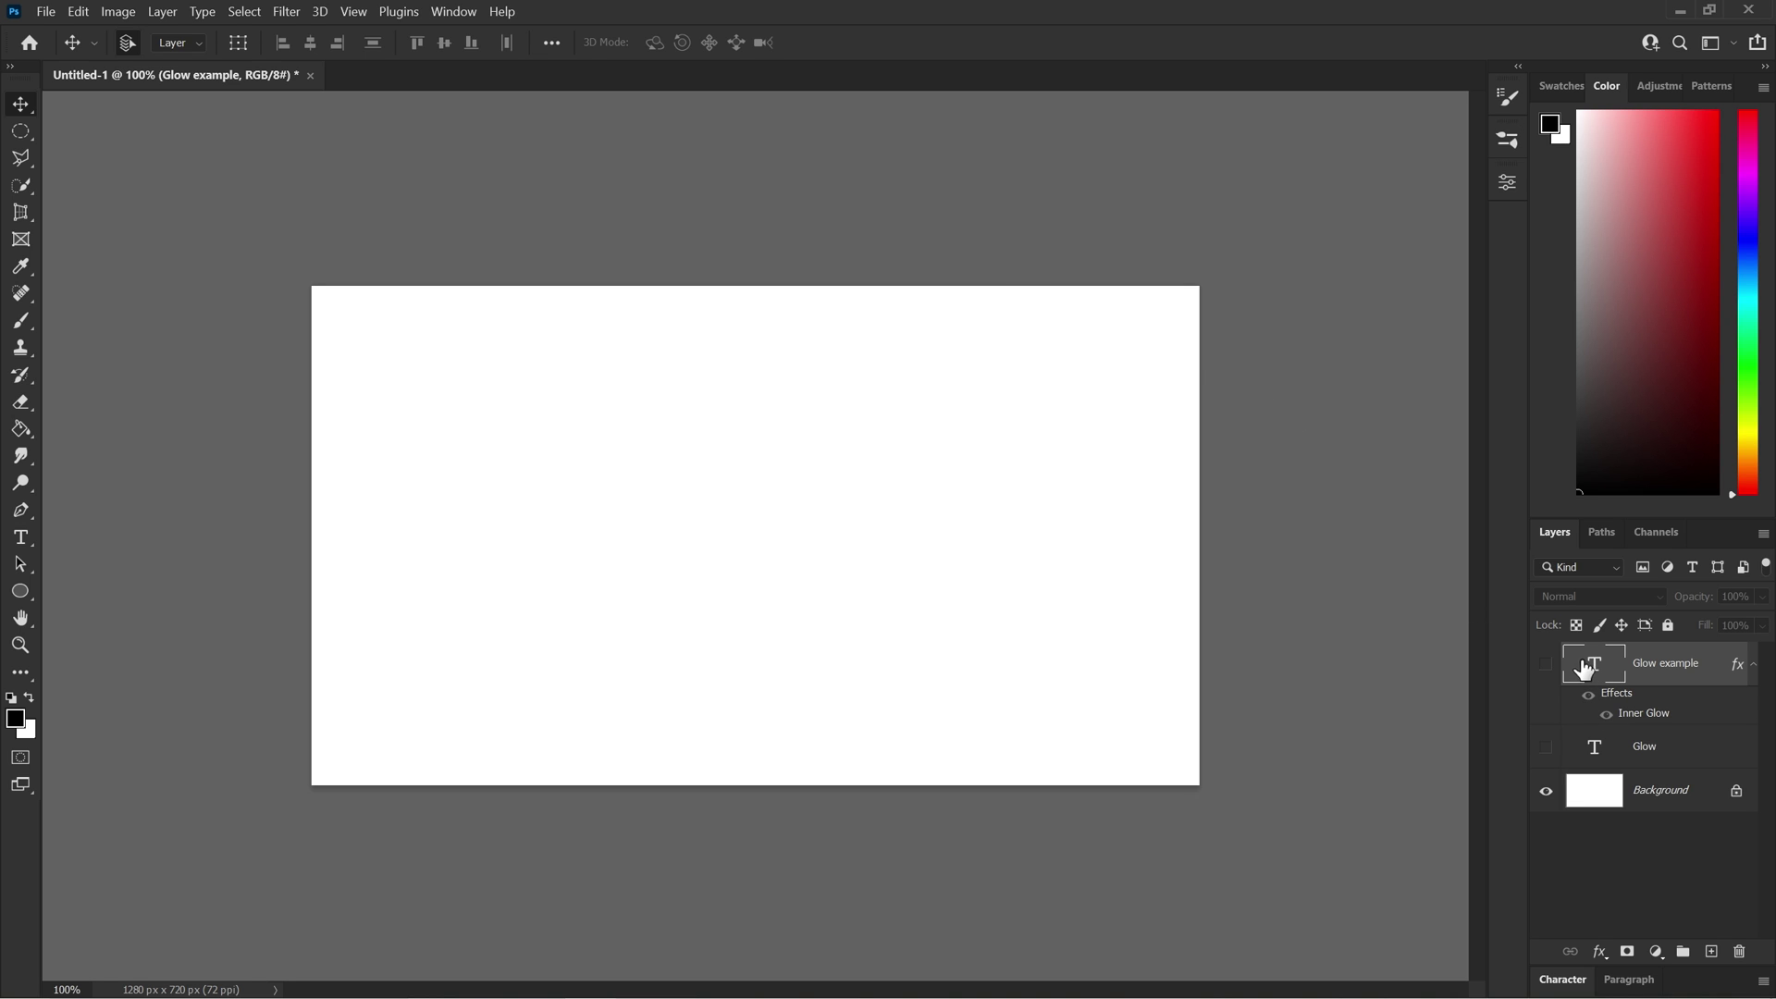
Step: Make the Glow example layer visible to preview GLOW with its light-blue inner glow
{"action": "left_click", "coordinate": [1546, 663]}
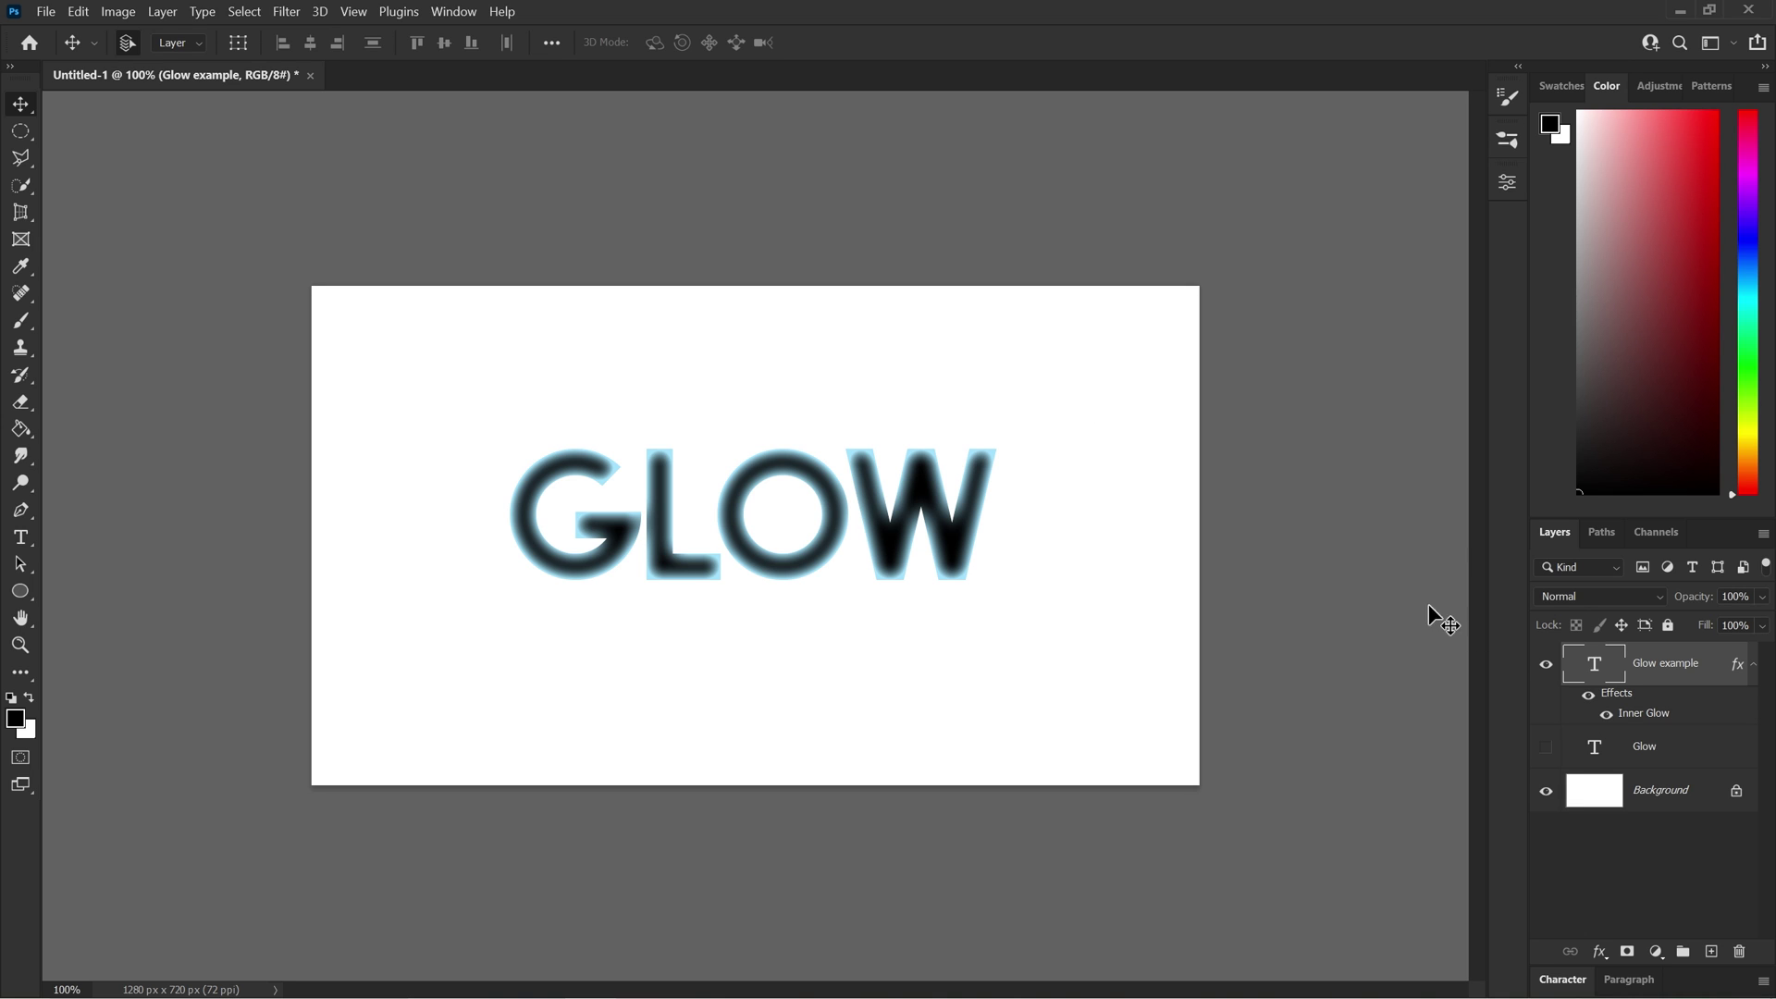
Step: Hide the Glow example layer, show the plain Glow layer, and open its Blending Options
{"action": "left_click", "coordinate": [1546, 665]}
{"action": "left_click", "coordinate": [1546, 747]}
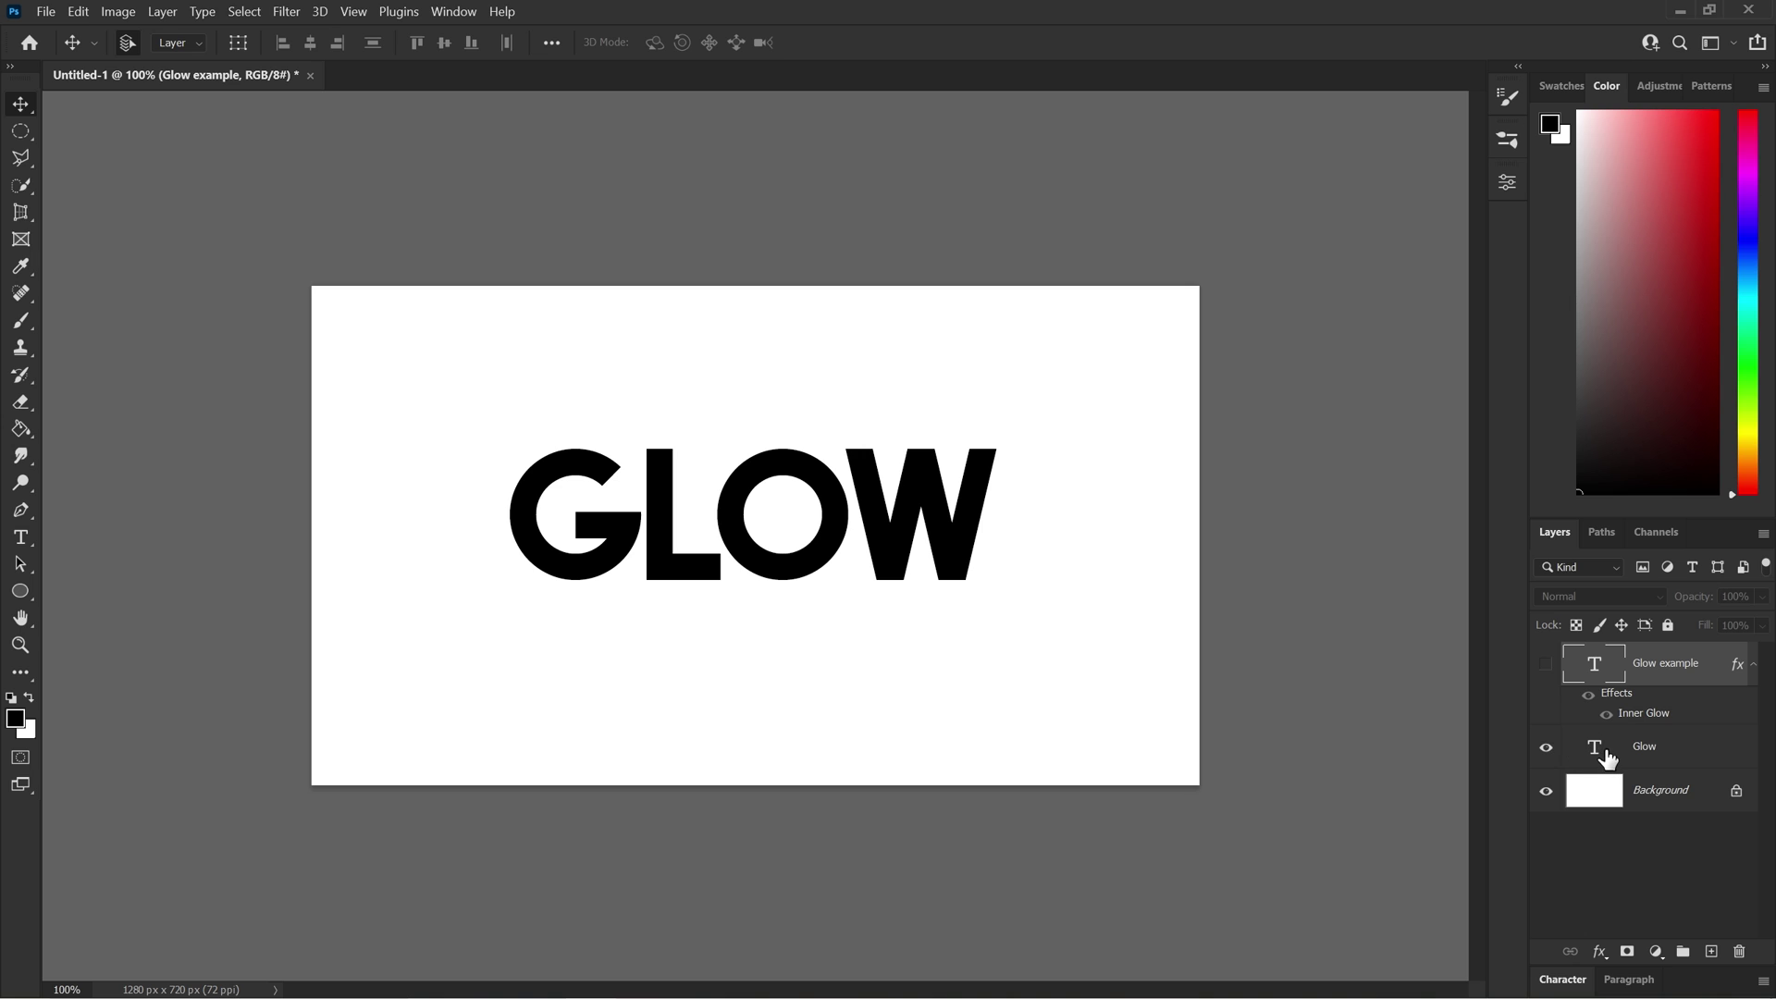
{"action": "right_click", "coordinate": [1607, 758]}
{"action": "left_click", "coordinate": [1392, 775]}
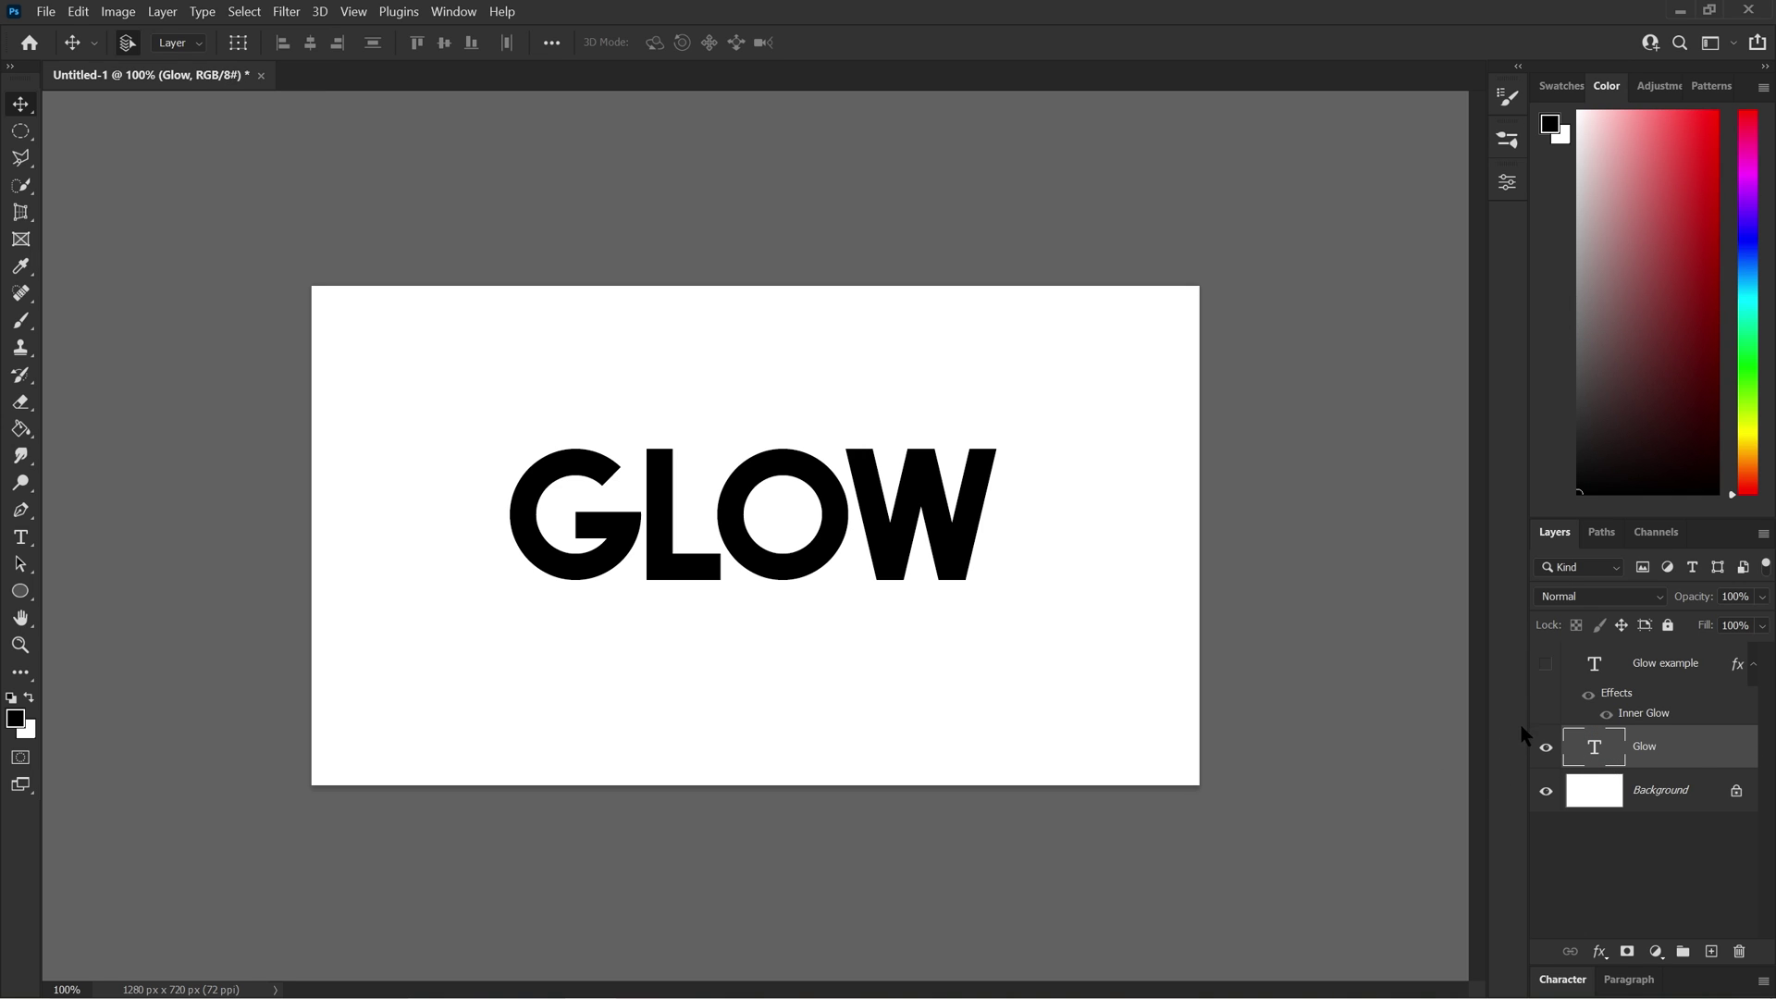
{"action": "right_click", "coordinate": [1598, 757]}
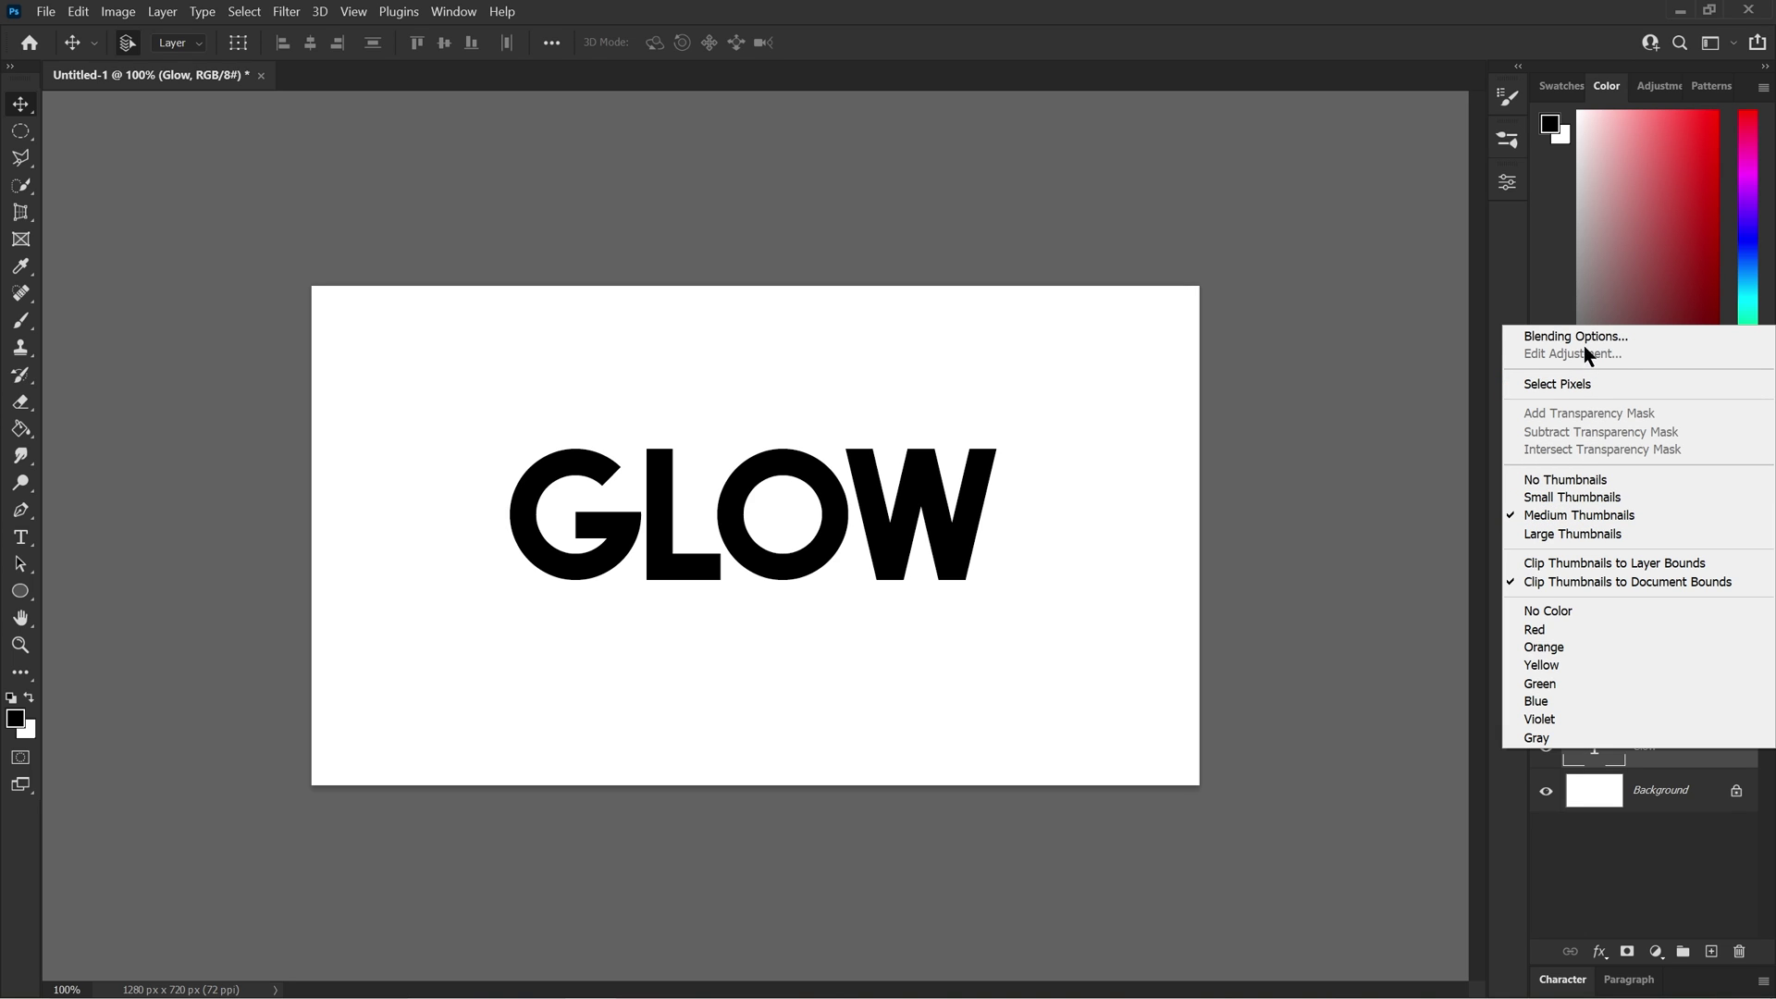
{"action": "key", "text": "Escape"}
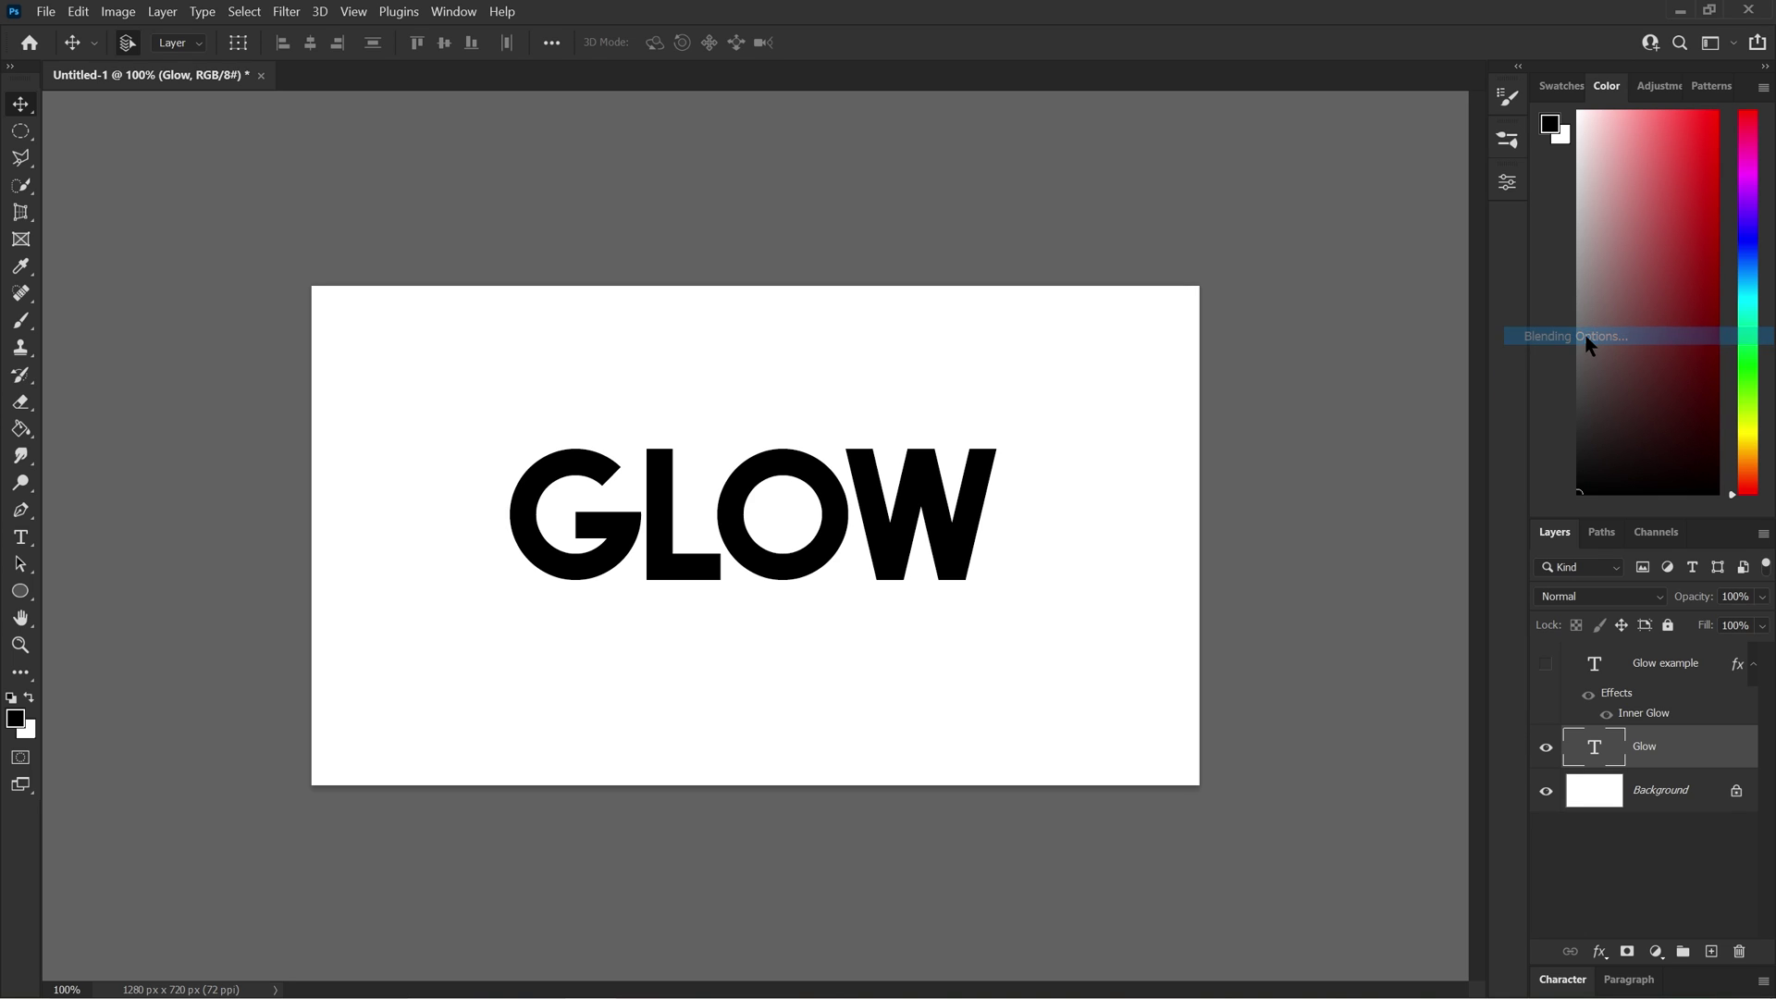
Step: Enable Inner Glow on the Glow layer and show its settings: light blue, 27 px, 48% range
{"action": "key", "text": "h"}
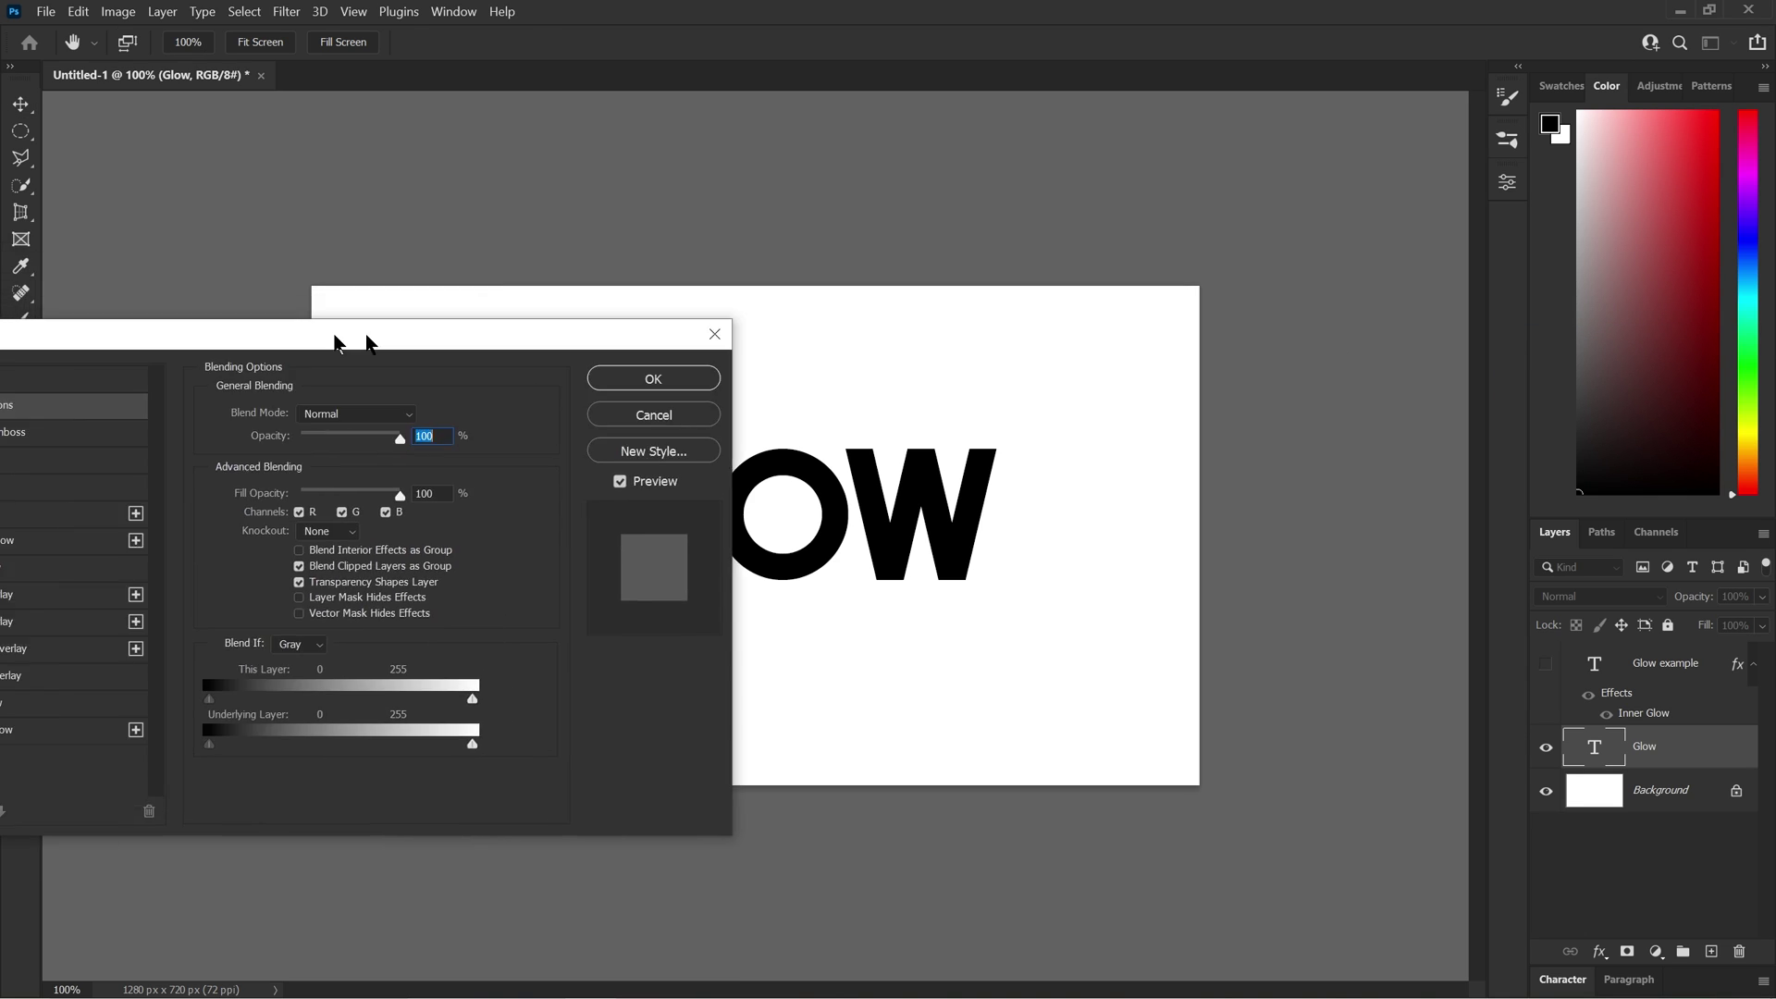
{"action": "left_click_drag", "start_coordinate": [417, 345], "coordinate": [1176, 186]}
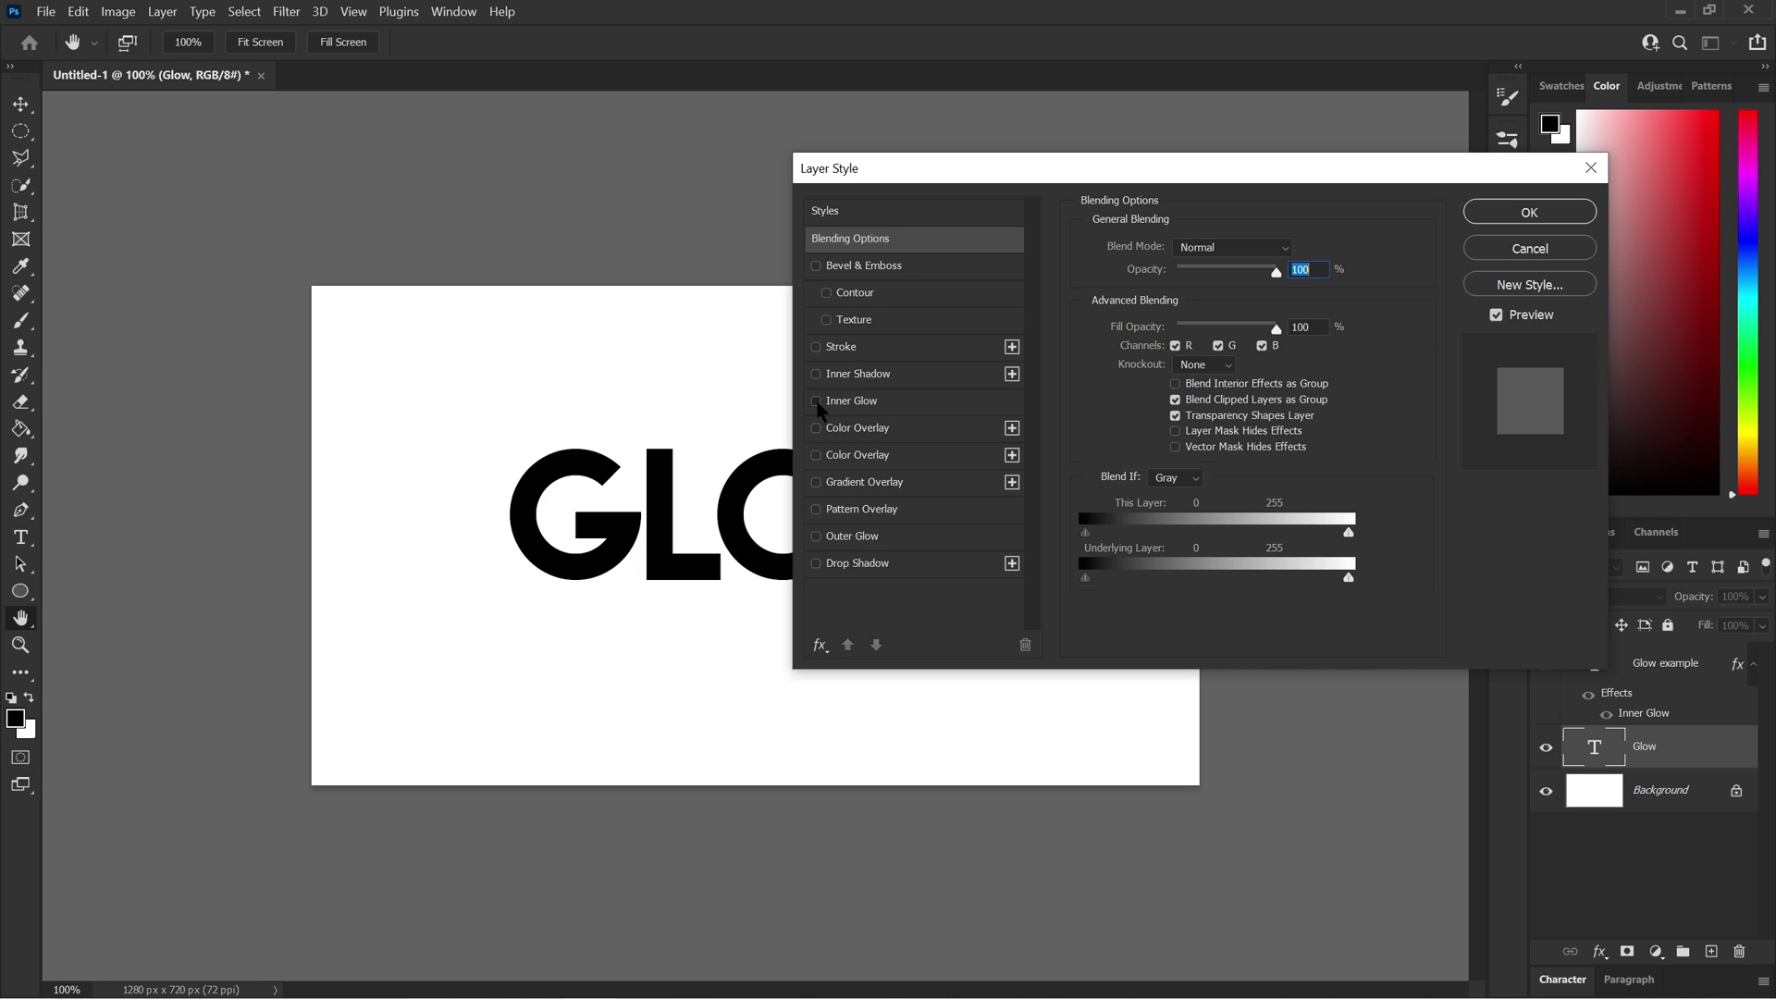
{"action": "left_click", "coordinate": [816, 403]}
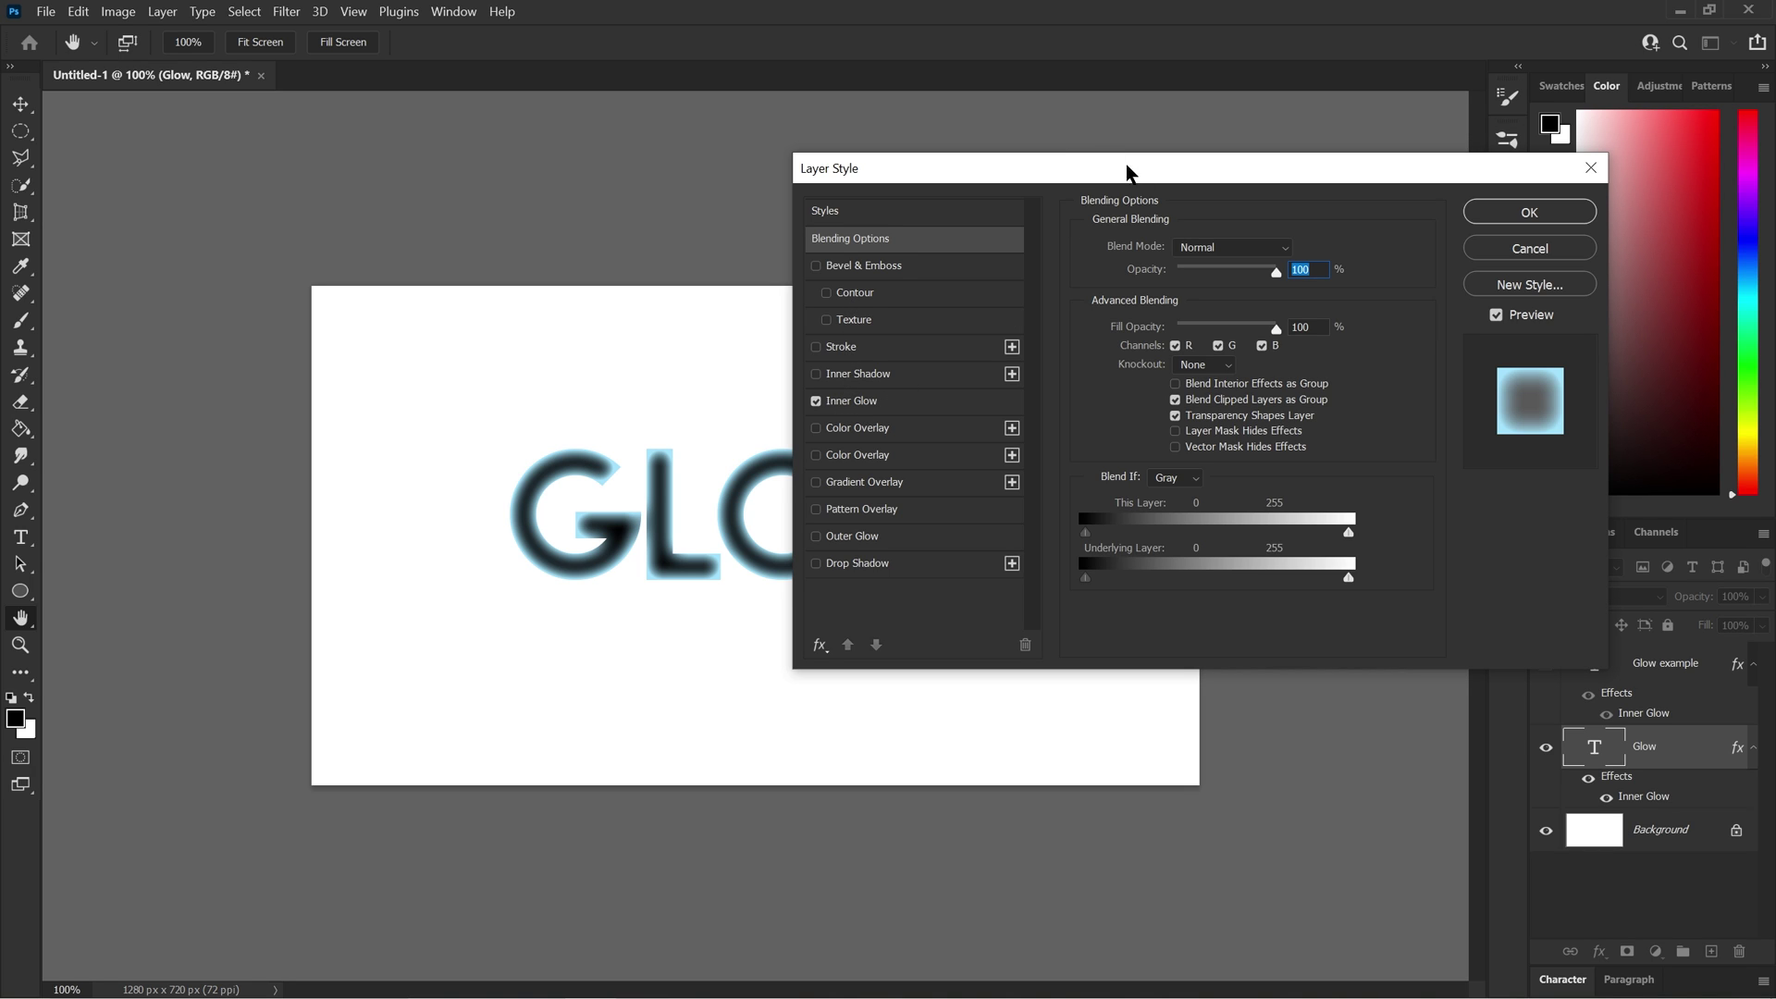
{"action": "left_click_drag", "start_coordinate": [1196, 185], "coordinate": [1342, 154]}
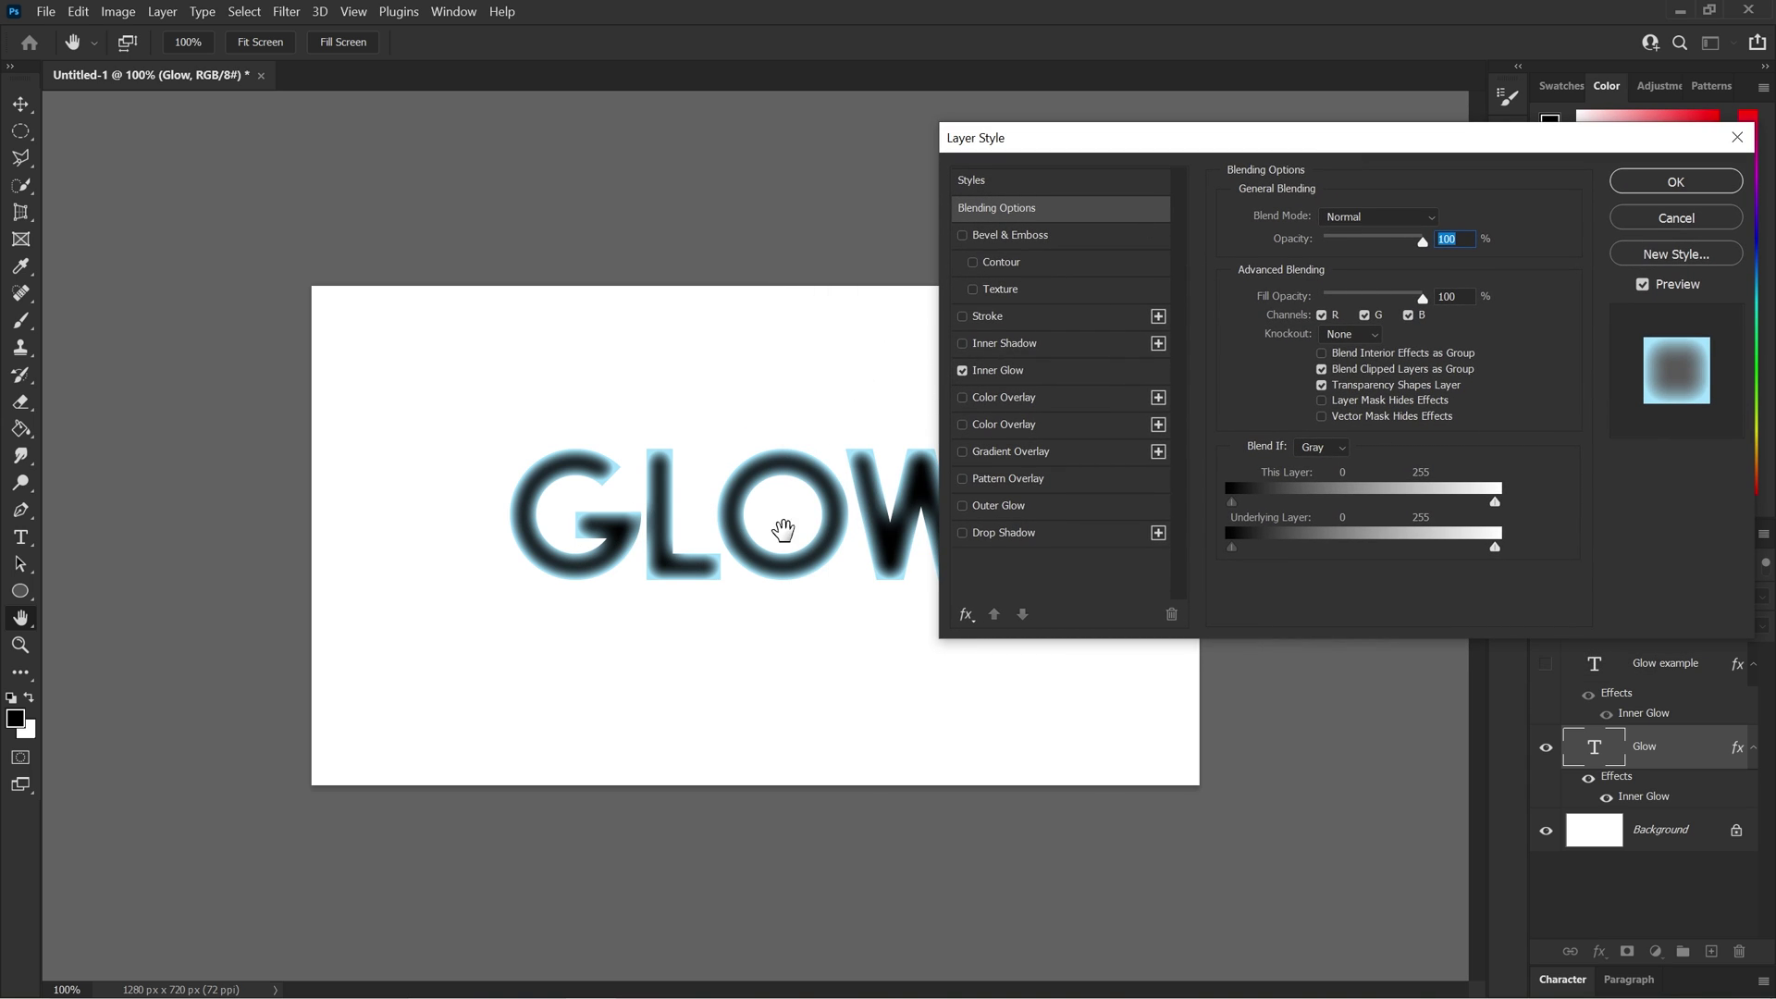
{"action": "left_click_drag", "start_coordinate": [1235, 141], "coordinate": [1374, 176]}
{"action": "left_click", "coordinate": [962, 396]}
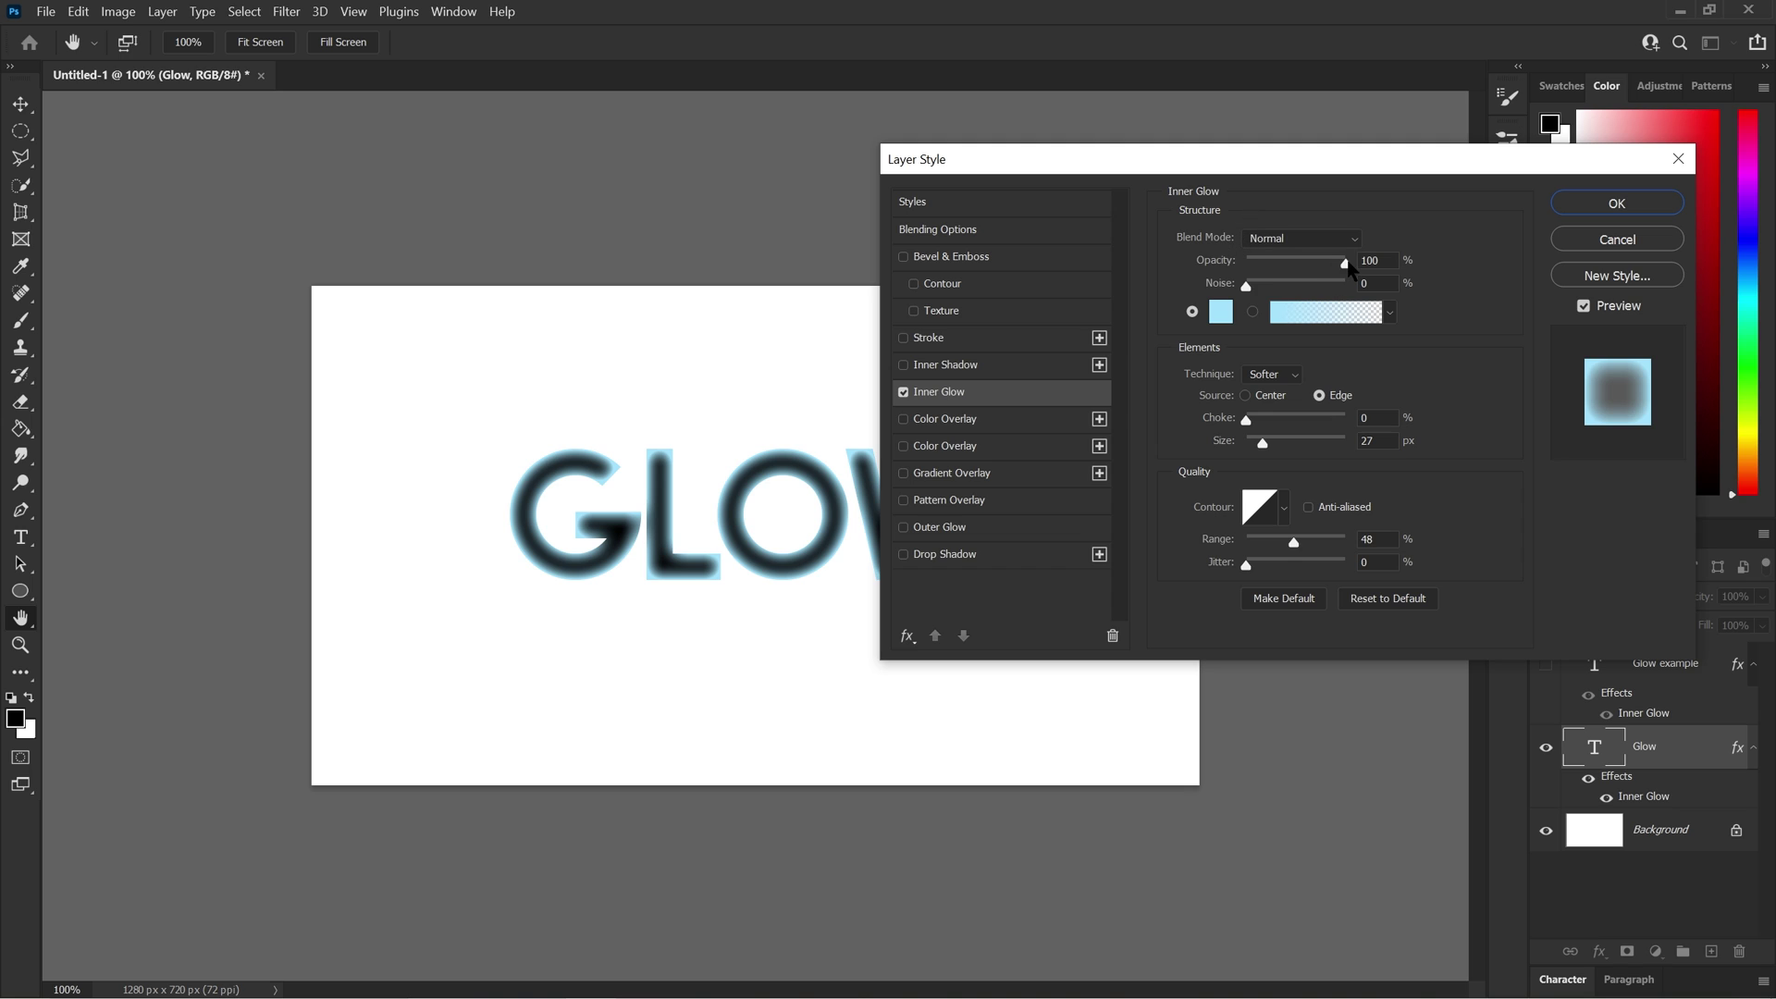
{"action": "mouse_move", "coordinate": [1346, 263]}
{"action": "left_mouse_down"}
{"action": "mouse_move", "coordinate": [1249, 265]}
{"action": "mouse_move", "coordinate": [1349, 264]}
{"action": "left_mouse_up"}
{"action": "left_click_drag", "start_coordinate": [1245, 287], "coordinate": [1321, 305]}
{"action": "left_click_drag", "start_coordinate": [1348, 165], "coordinate": [1522, 179]}
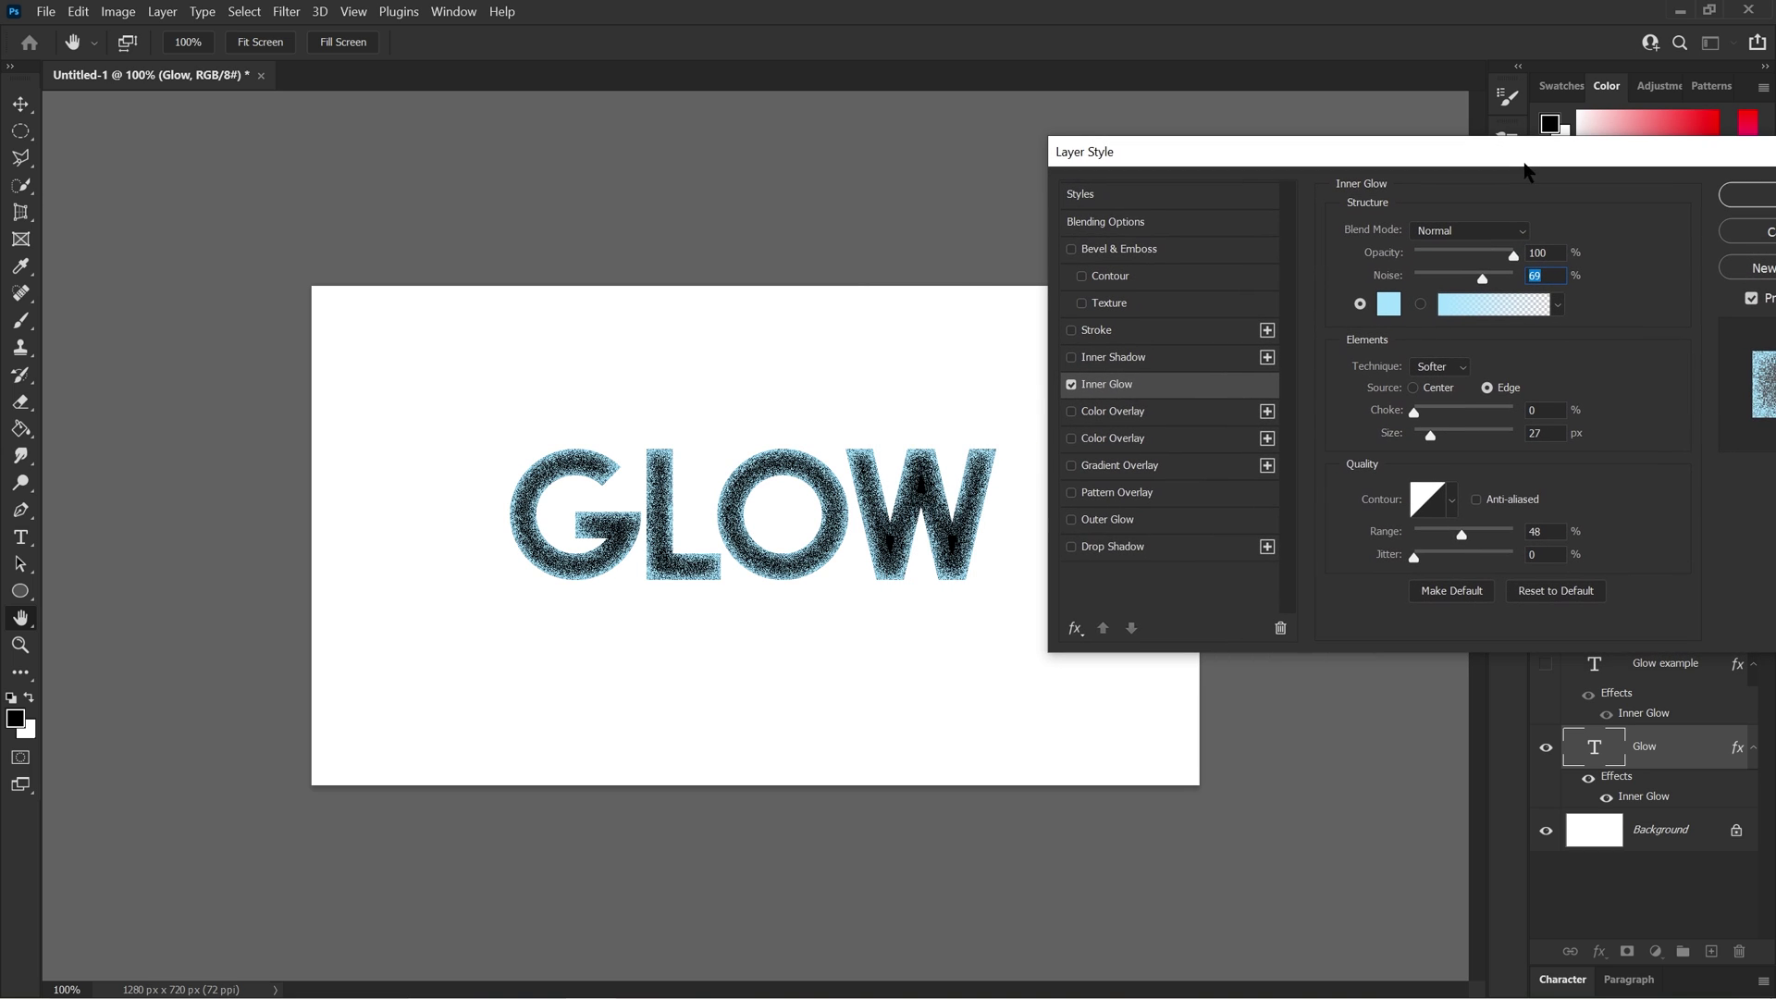
{"action": "left_click_drag", "start_coordinate": [1484, 281], "coordinate": [1388, 310]}
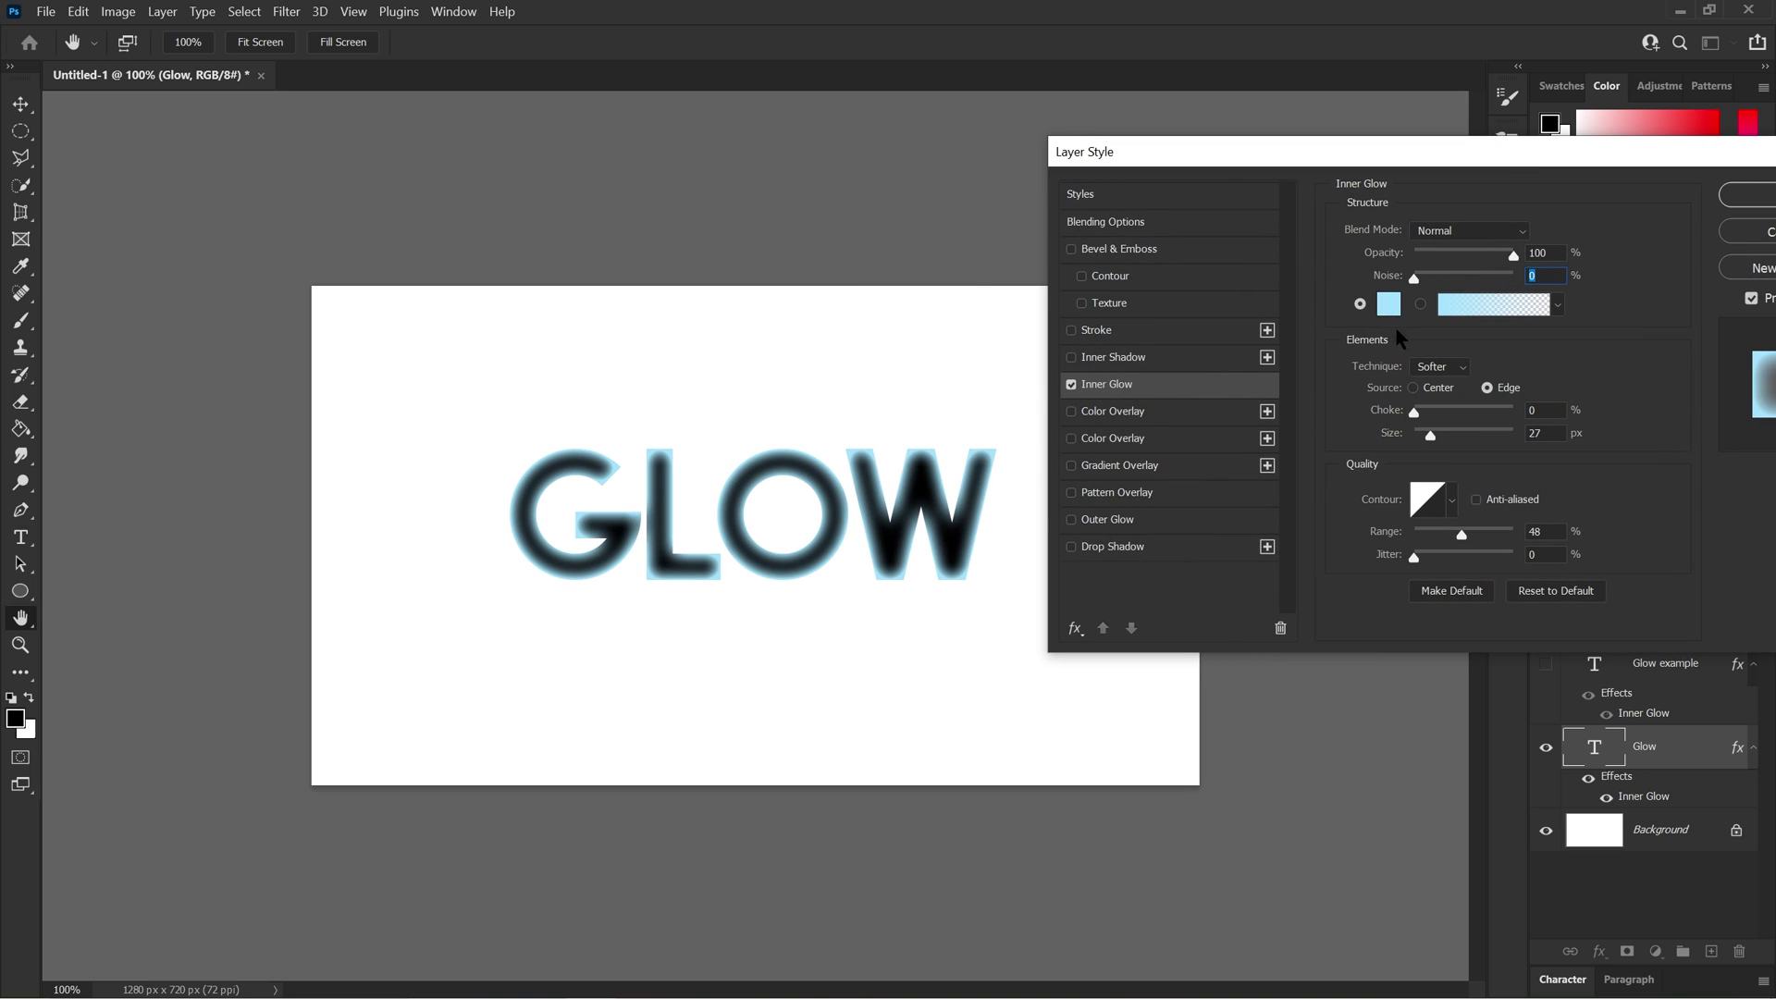
{"action": "left_click", "coordinate": [1387, 305]}
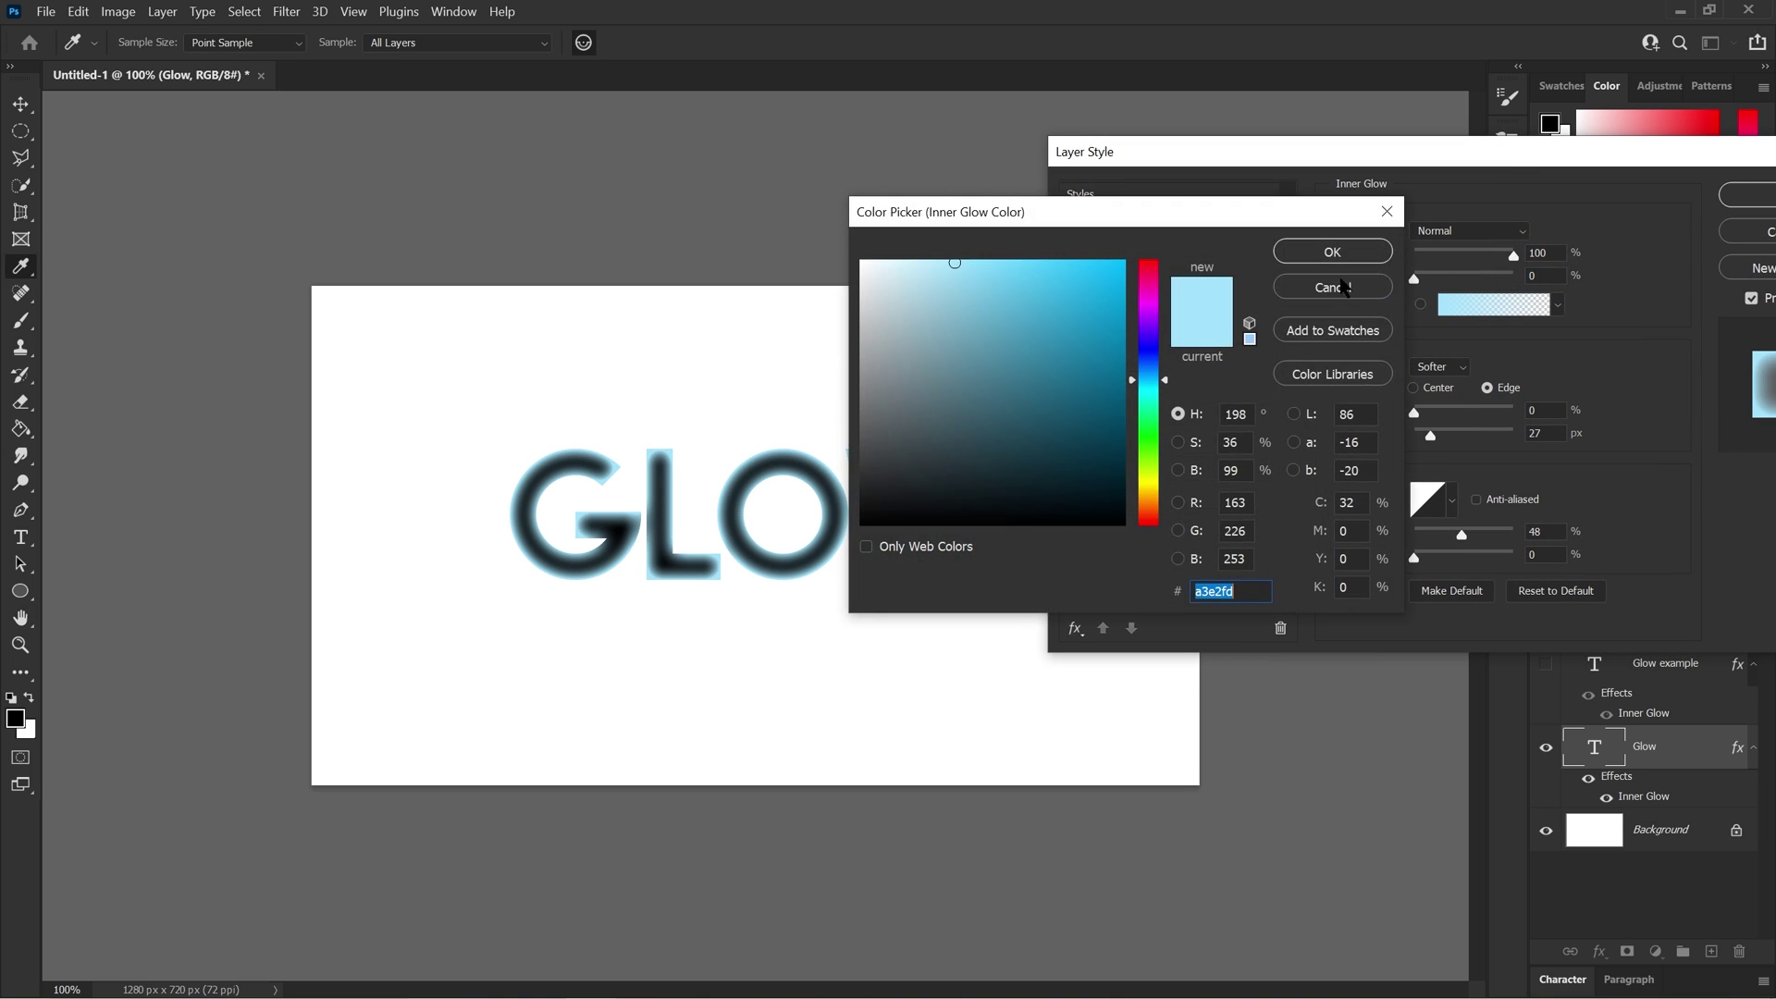
{"action": "mouse_move", "coordinate": [1016, 305]}
{"action": "left_mouse_down"}
{"action": "mouse_move", "coordinate": [1075, 479]}
{"action": "mouse_move", "coordinate": [1055, 408]}
{"action": "mouse_move", "coordinate": [1100, 292]}
{"action": "mouse_move", "coordinate": [987, 309]}
{"action": "mouse_move", "coordinate": [977, 263]}
{"action": "left_mouse_up"}
{"action": "left_click", "coordinate": [1354, 250]}
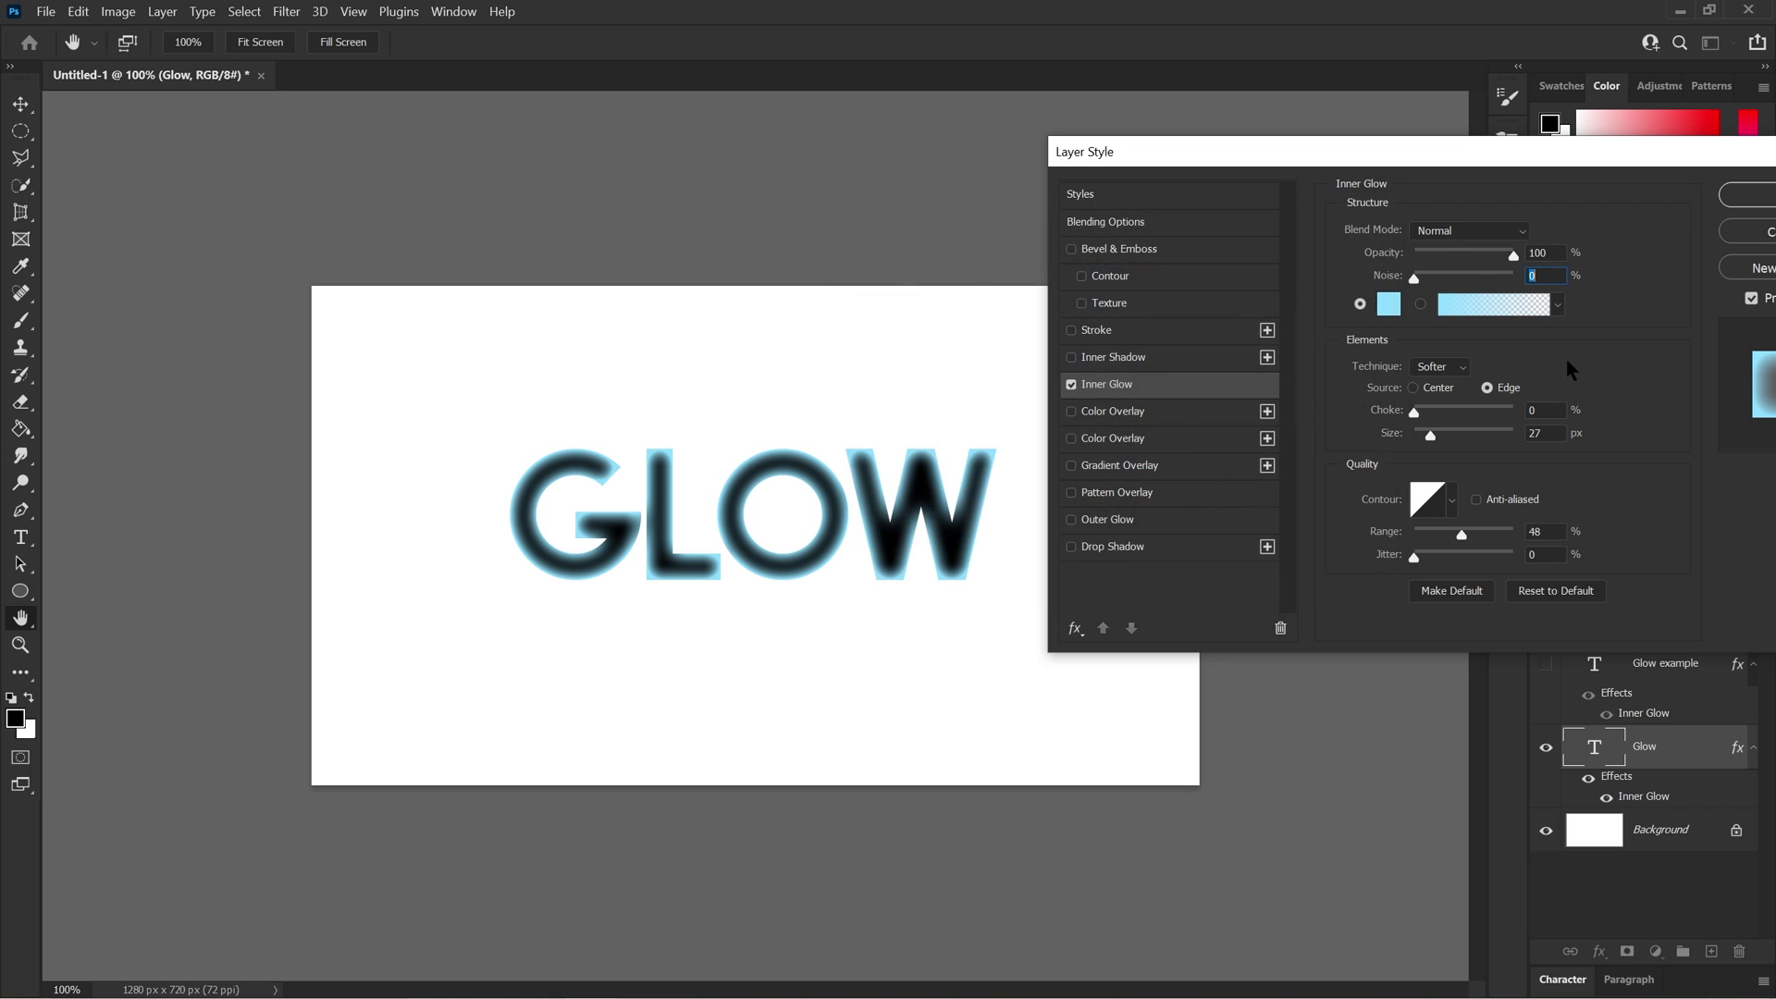
{"action": "left_click", "coordinate": [1461, 369]}
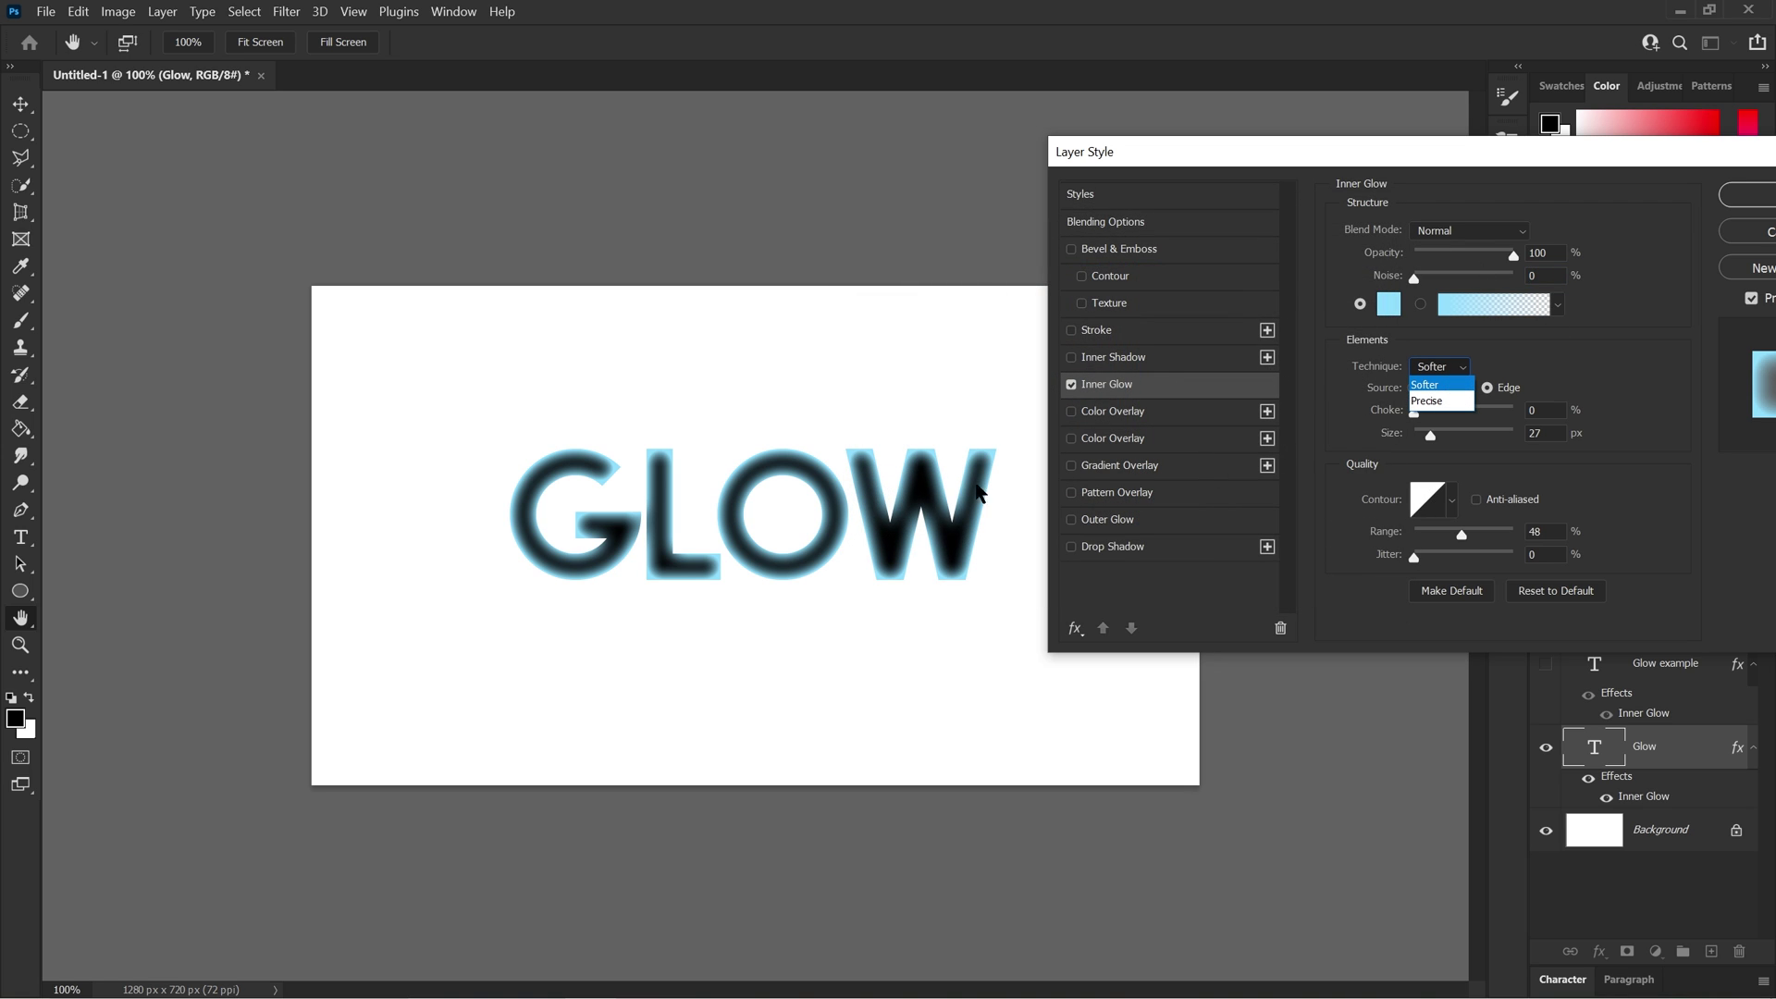
{"action": "left_click", "coordinate": [1427, 400]}
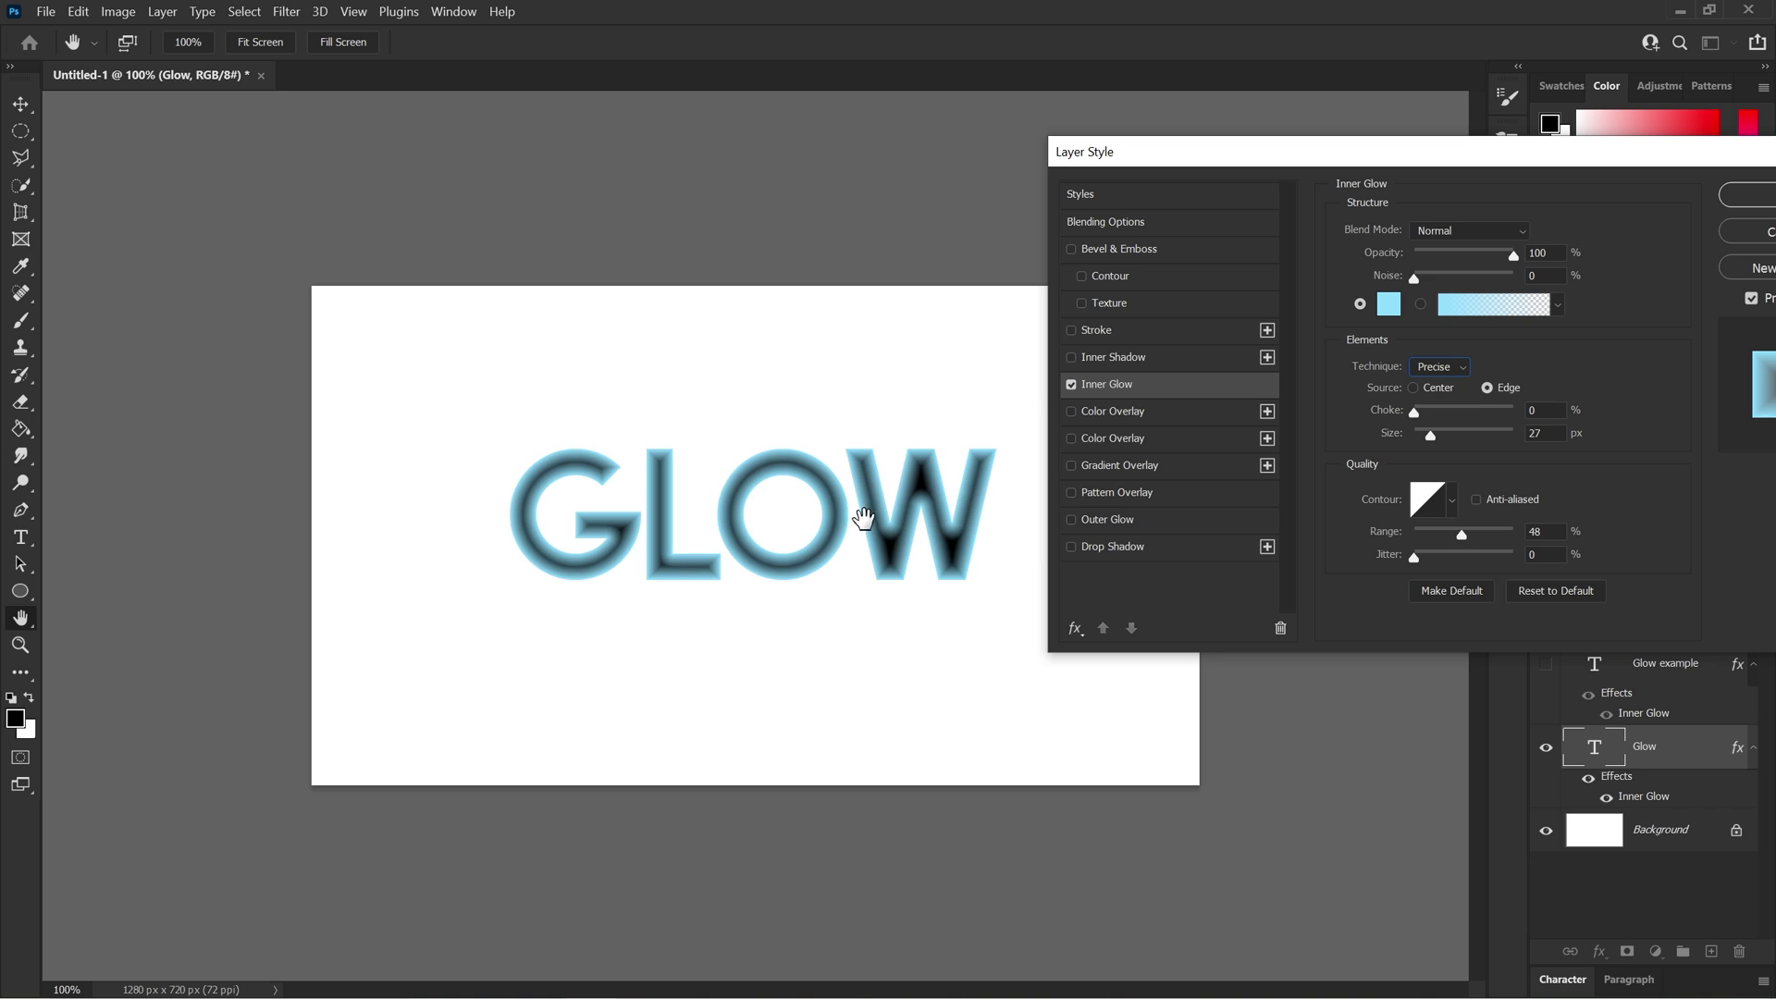
{"action": "left_click", "coordinate": [1416, 370]}
{"action": "left_click", "coordinate": [1431, 383]}
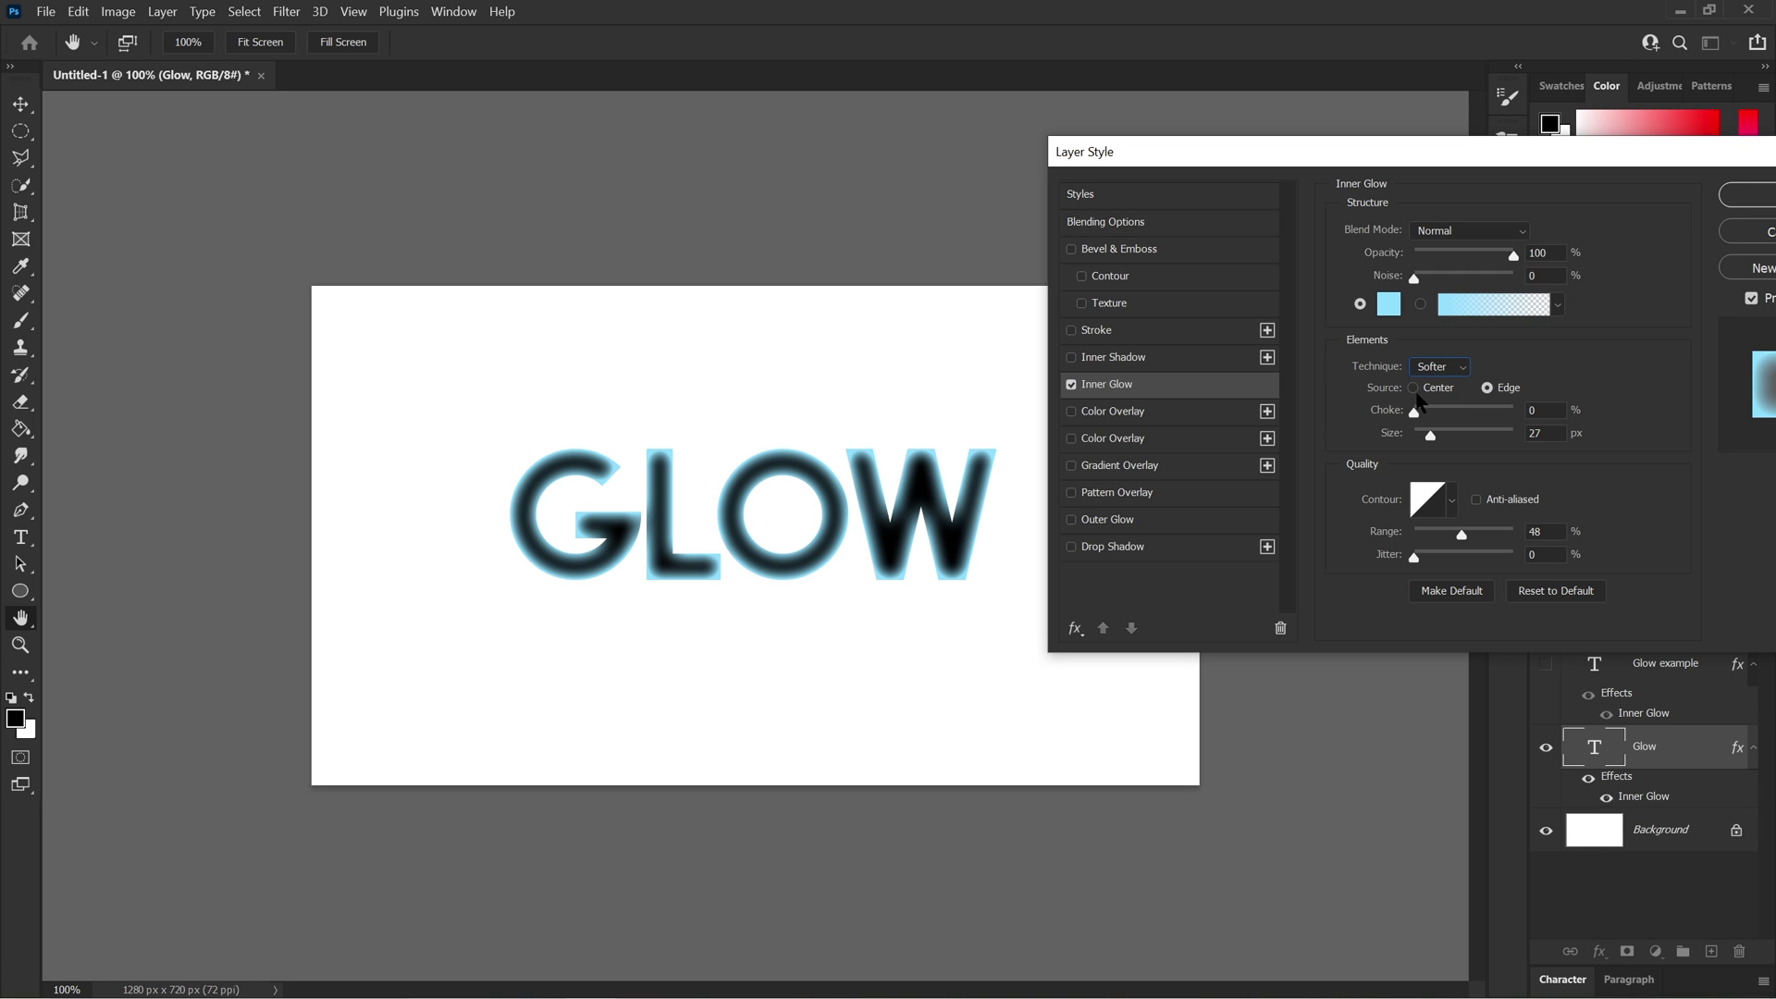
{"action": "left_click_drag", "start_coordinate": [1413, 415], "coordinate": [1522, 419]}
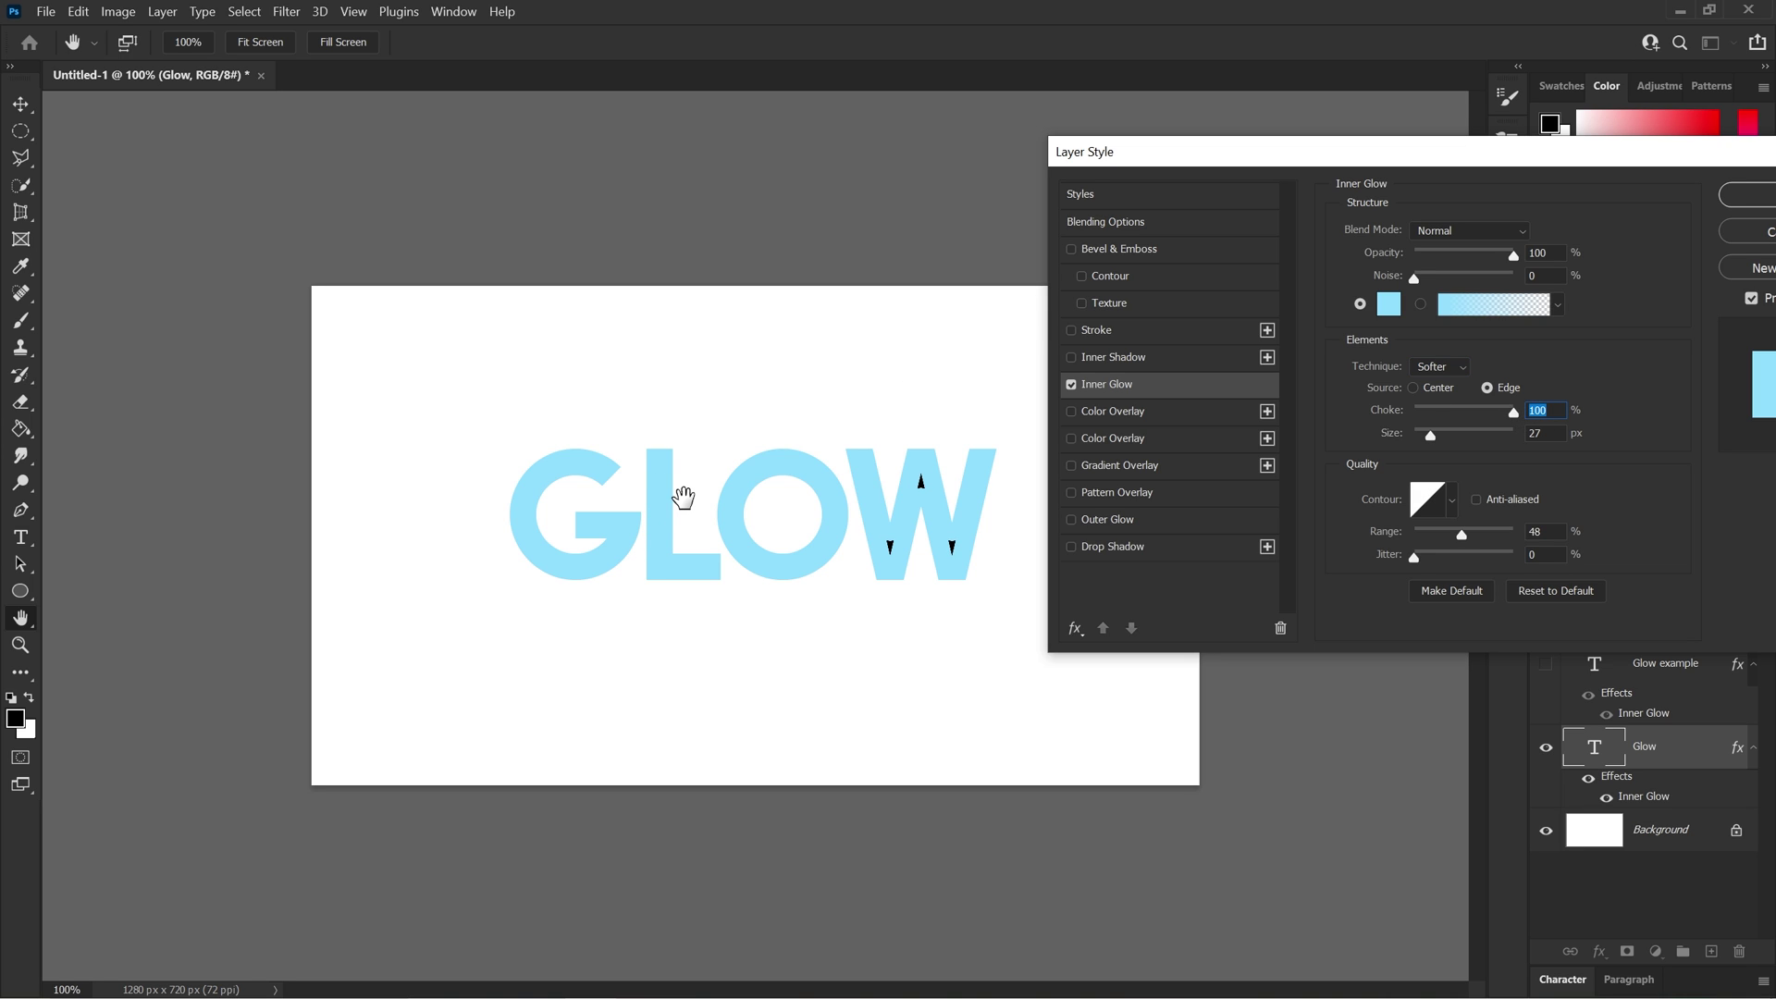
Step: Set the Inner Glow to 0% choke, 10 px size, Linear contour and 15% range
{"action": "left_click_drag", "start_coordinate": [1515, 411], "coordinate": [1346, 407]}
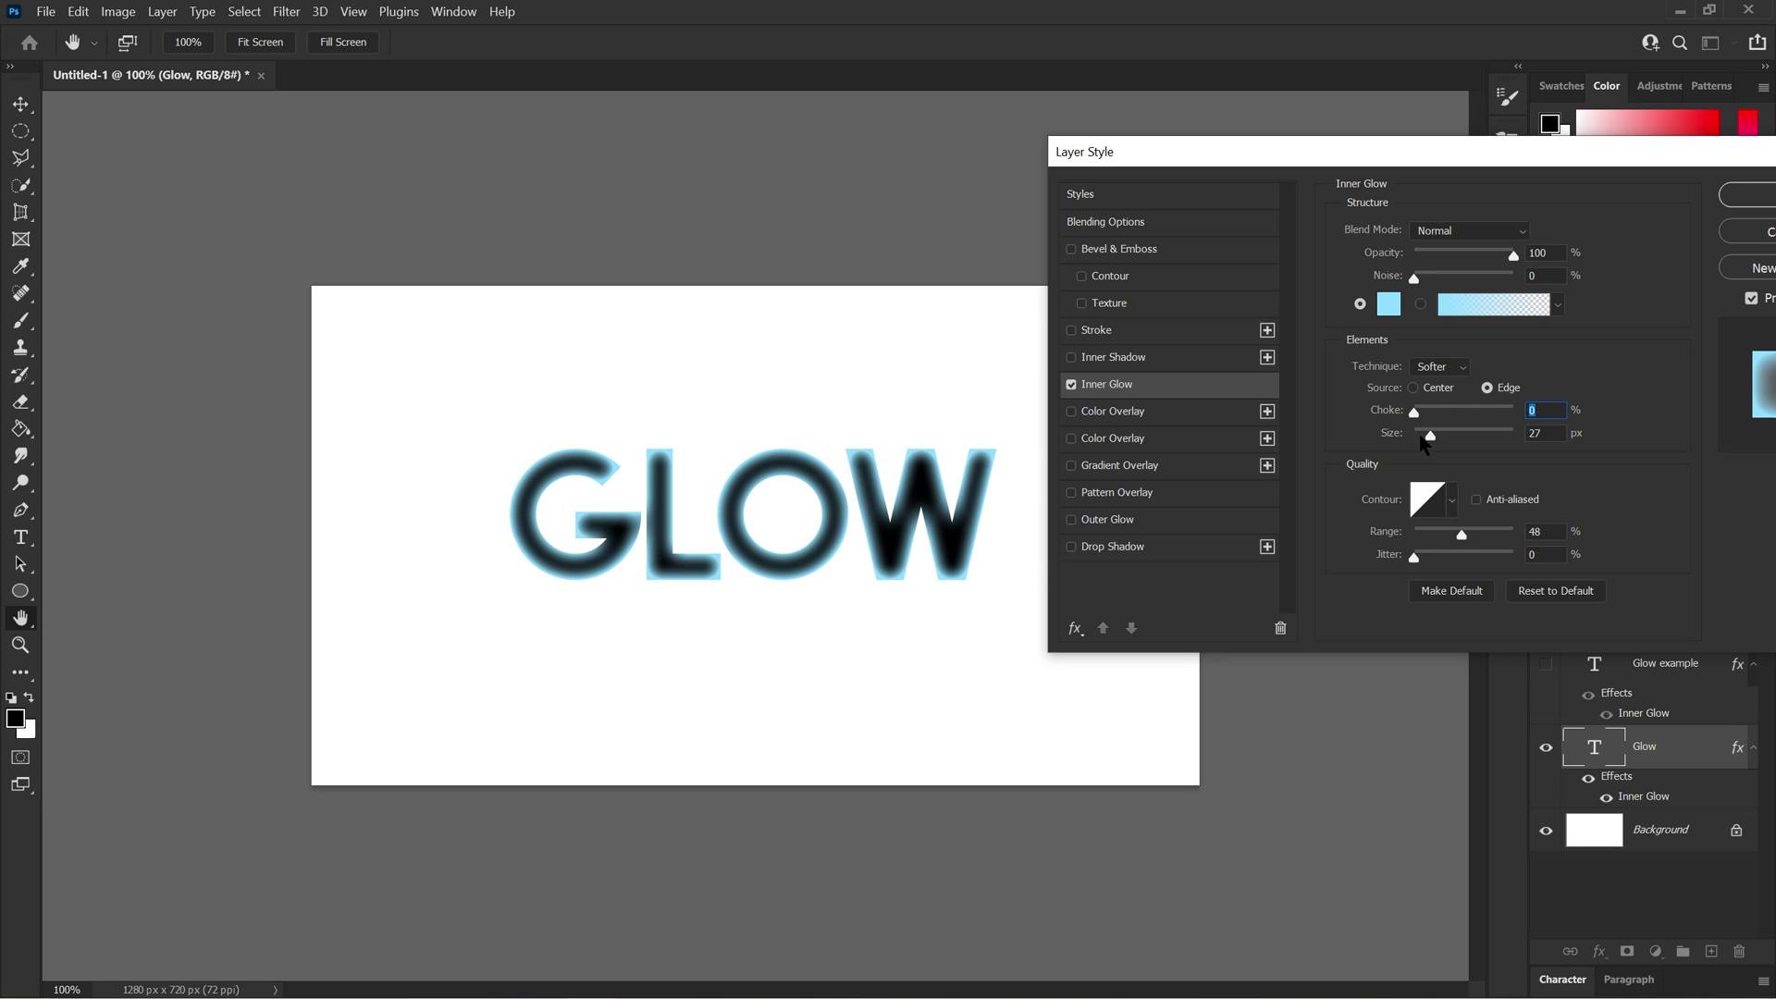
{"action": "left_click_drag", "start_coordinate": [1433, 426], "coordinate": [1426, 428]}
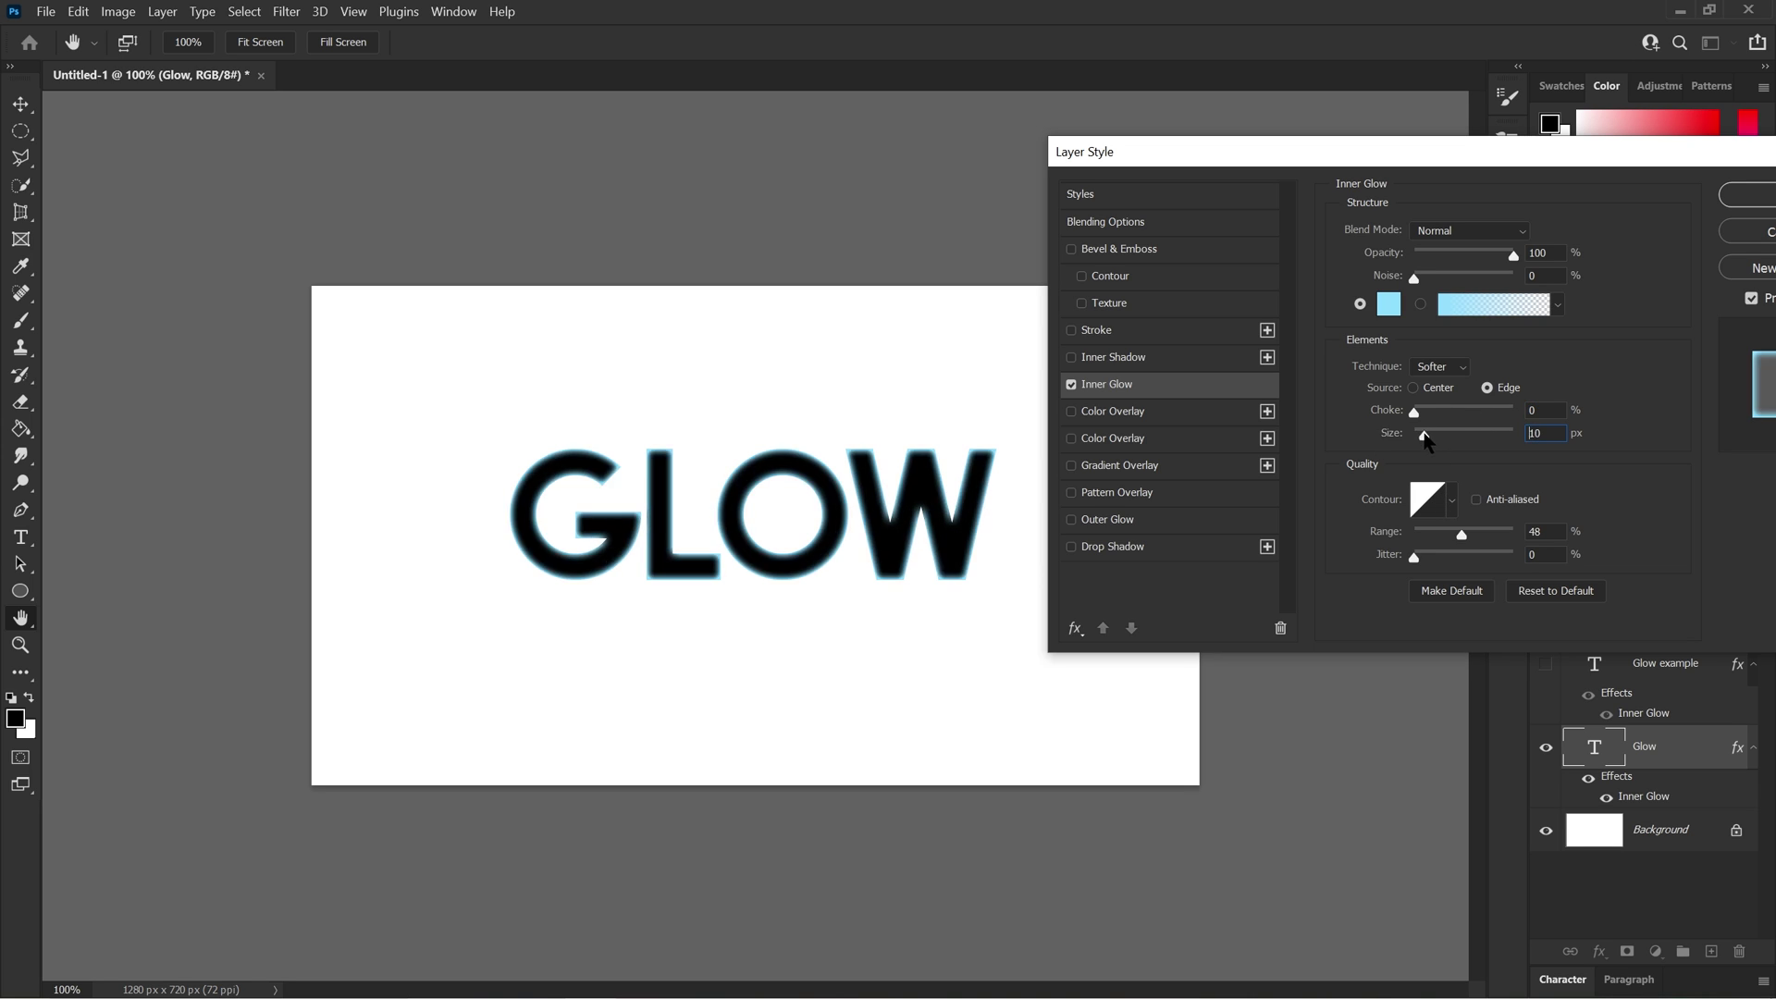
{"action": "left_click", "coordinate": [1427, 502]}
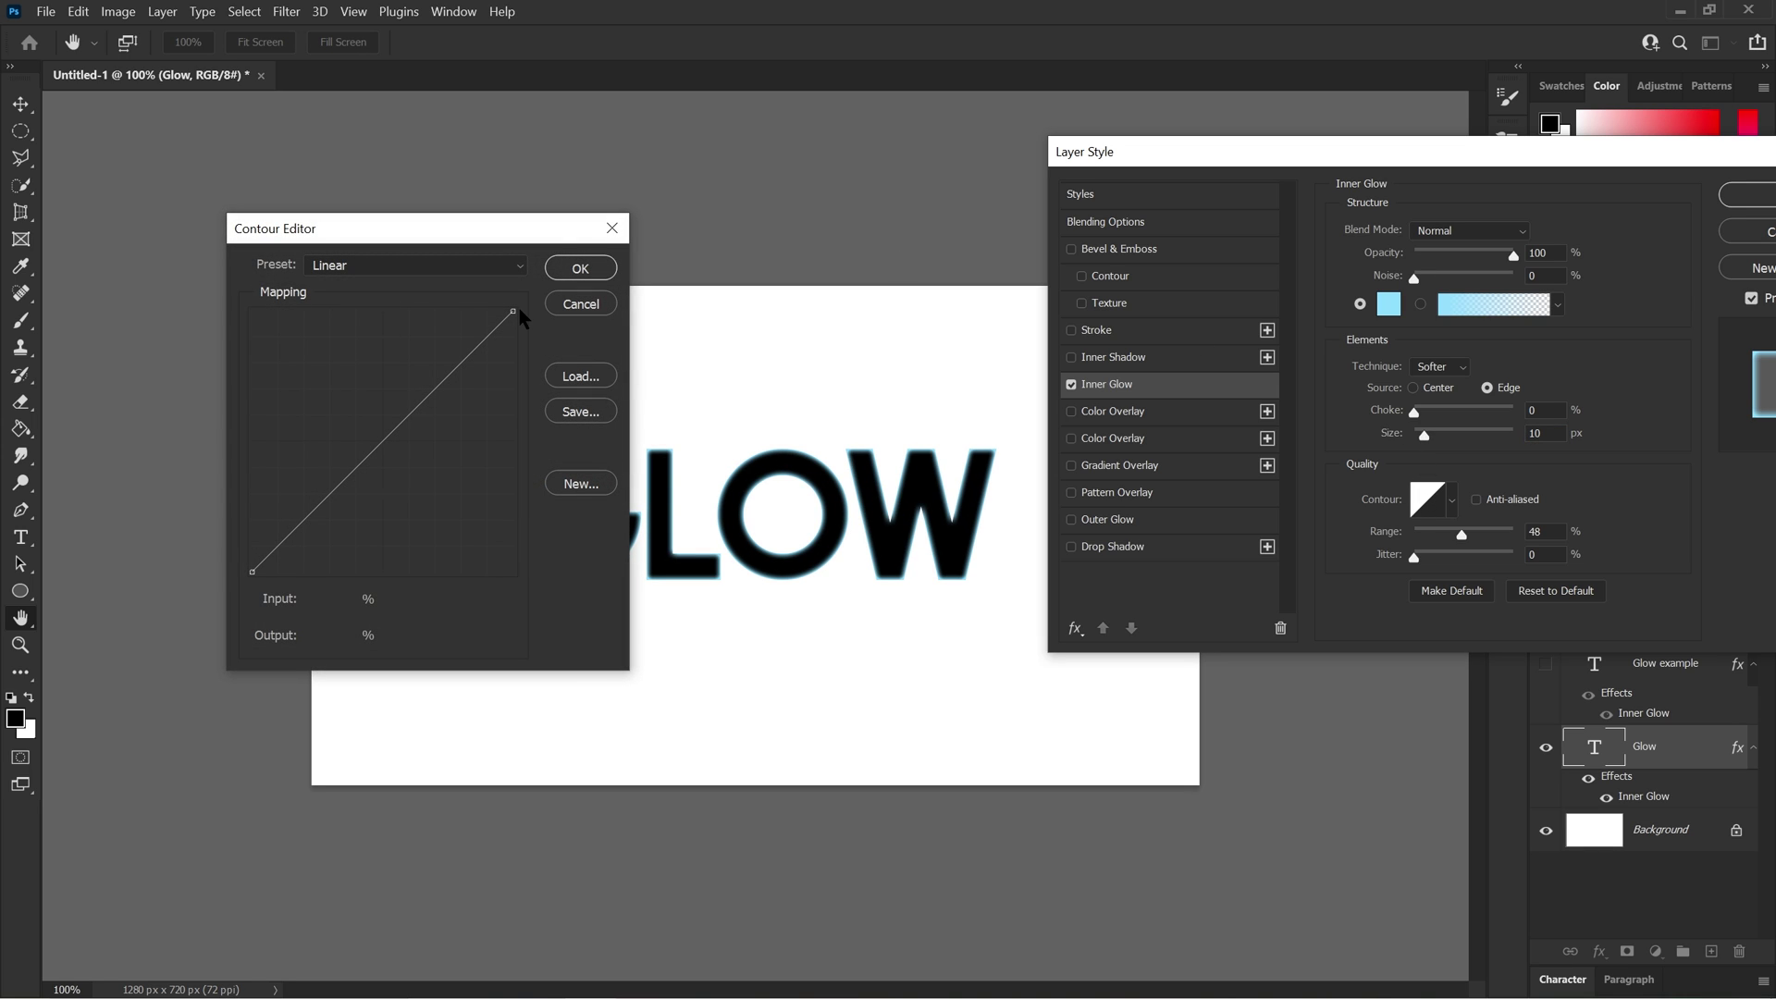
{"action": "mouse_move", "coordinate": [514, 313]}
{"action": "left_mouse_down"}
{"action": "mouse_move", "coordinate": [514, 573]}
{"action": "mouse_move", "coordinate": [286, 313]}
{"action": "mouse_move", "coordinate": [257, 314]}
{"action": "mouse_move", "coordinate": [436, 432]}
{"action": "mouse_move", "coordinate": [397, 380]}
{"action": "mouse_move", "coordinate": [536, 310]}
{"action": "left_mouse_up"}
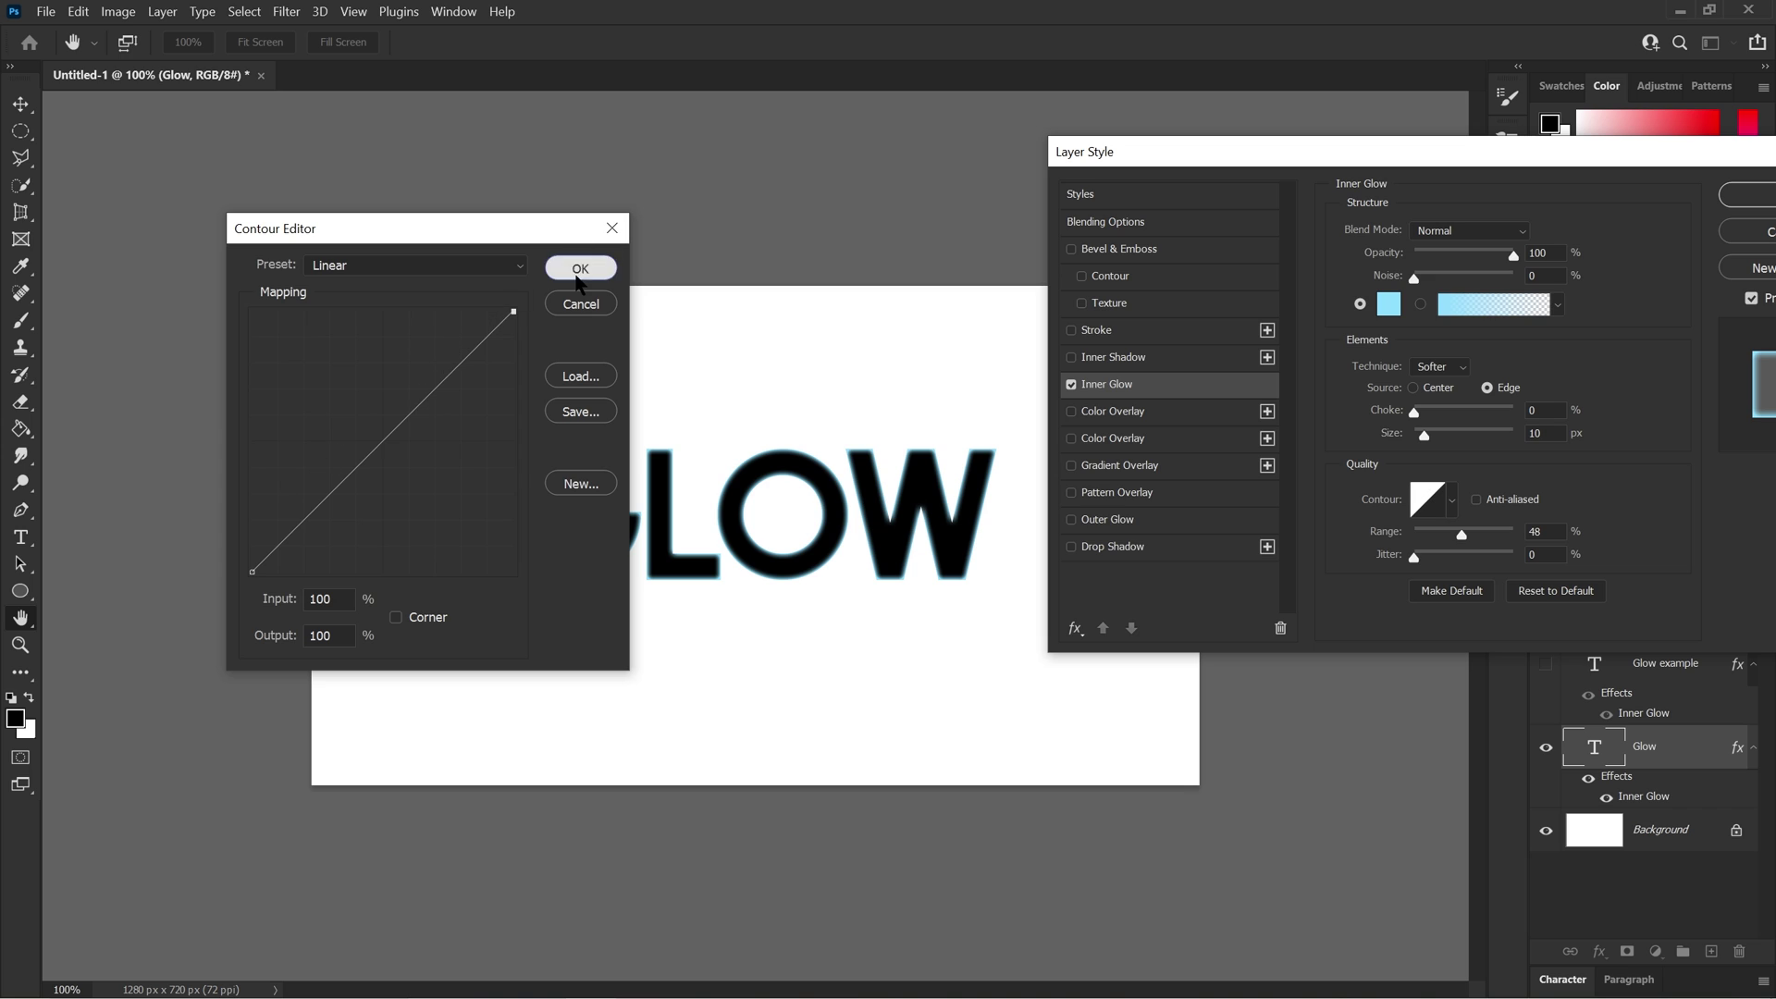
{"action": "left_click", "coordinate": [580, 269]}
{"action": "left_click_drag", "start_coordinate": [1461, 535], "coordinate": [1431, 533]}
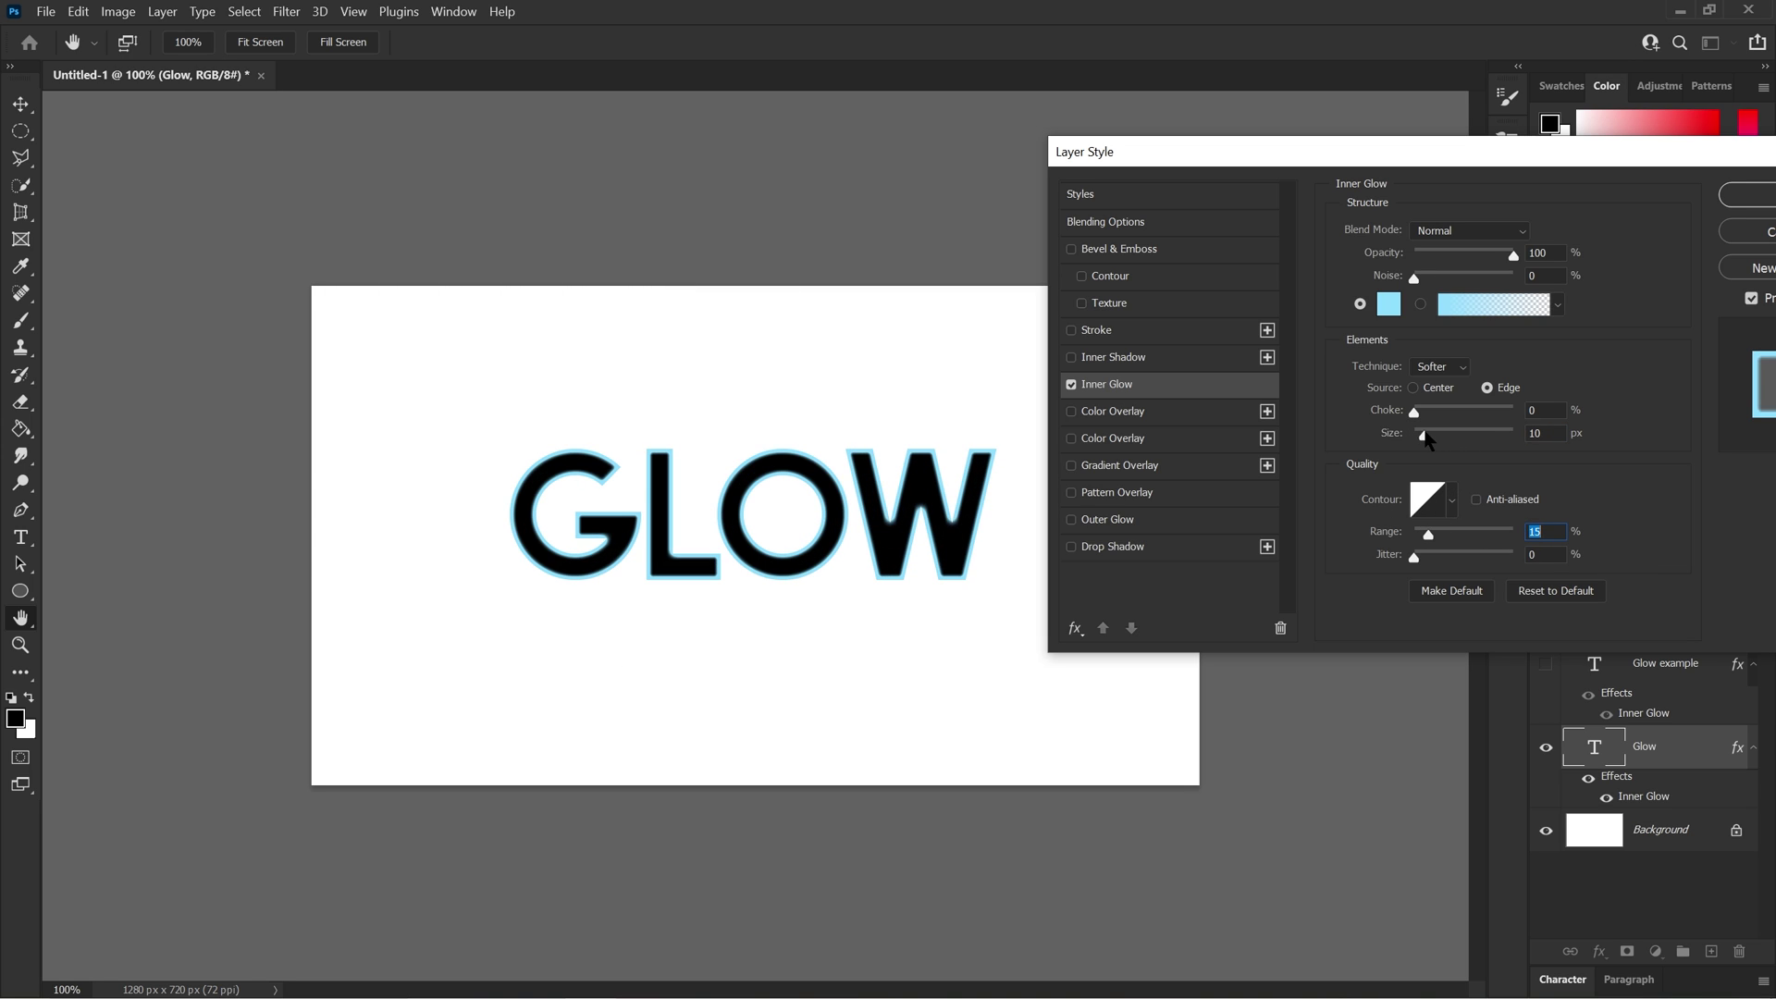
Step: Widen the Inner Glow to a 32 px size, trying range values before settling near 65%
{"action": "left_click_drag", "start_coordinate": [1425, 432], "coordinate": [1512, 541]}
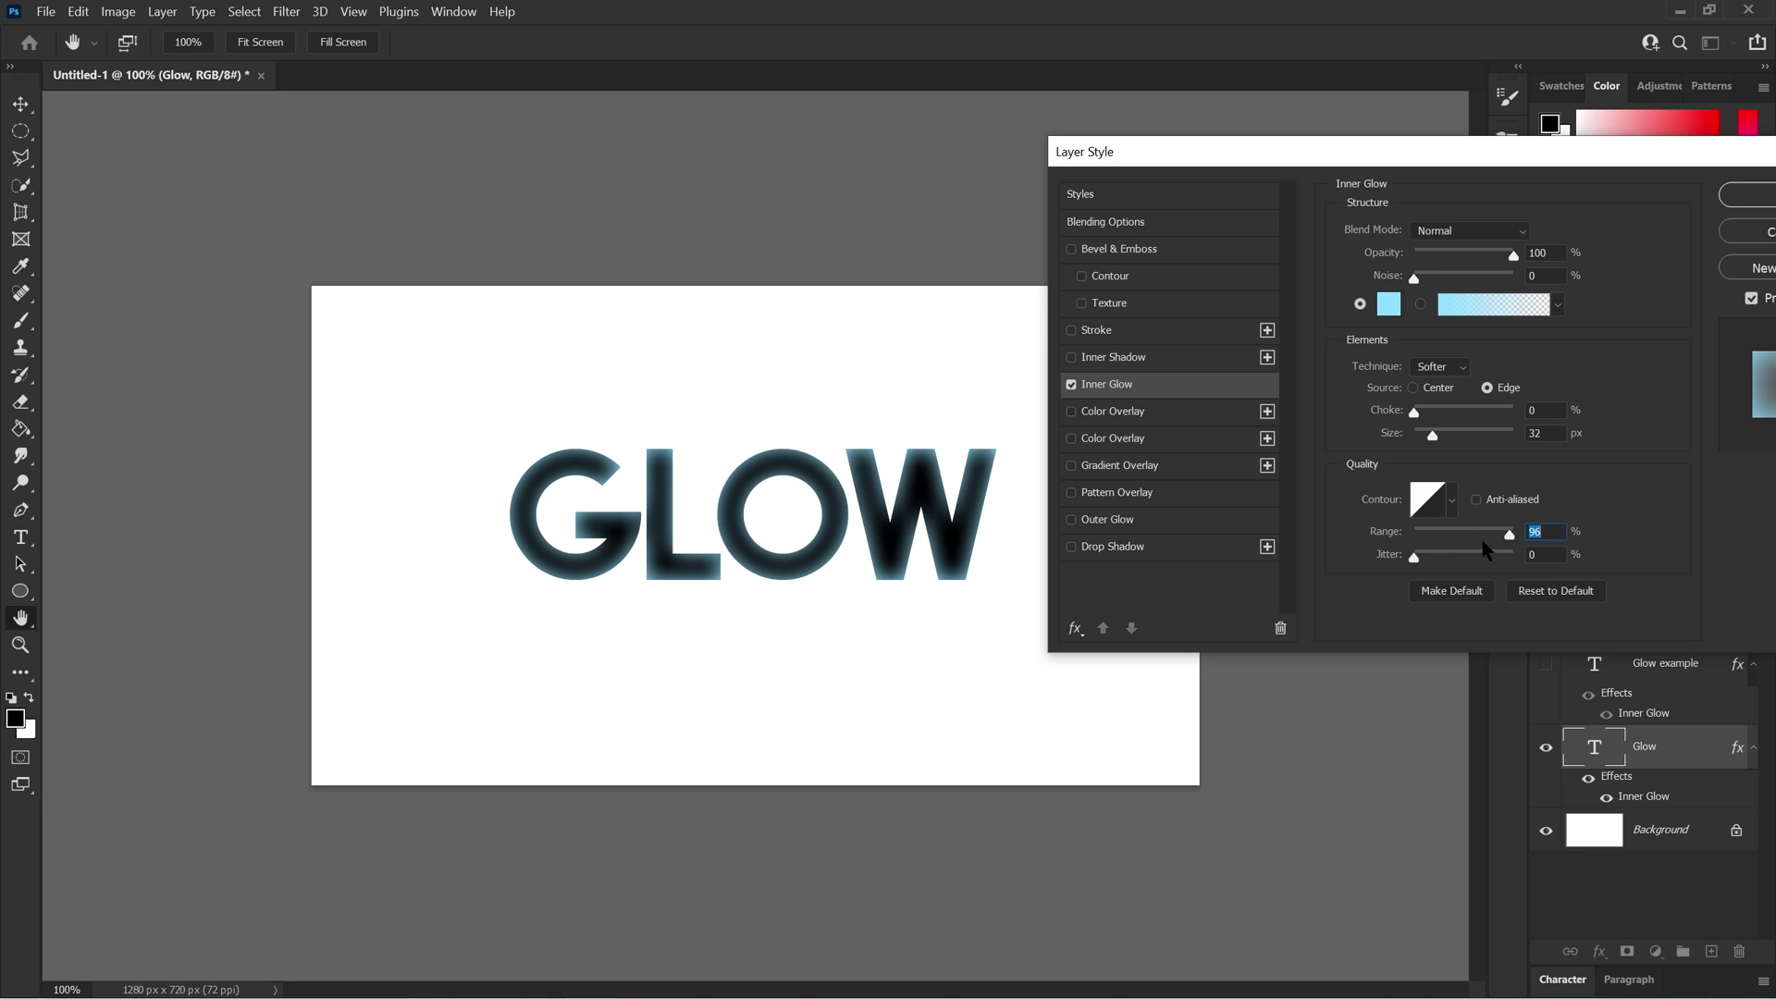
{"action": "left_click_drag", "start_coordinate": [1509, 541], "coordinate": [1413, 537]}
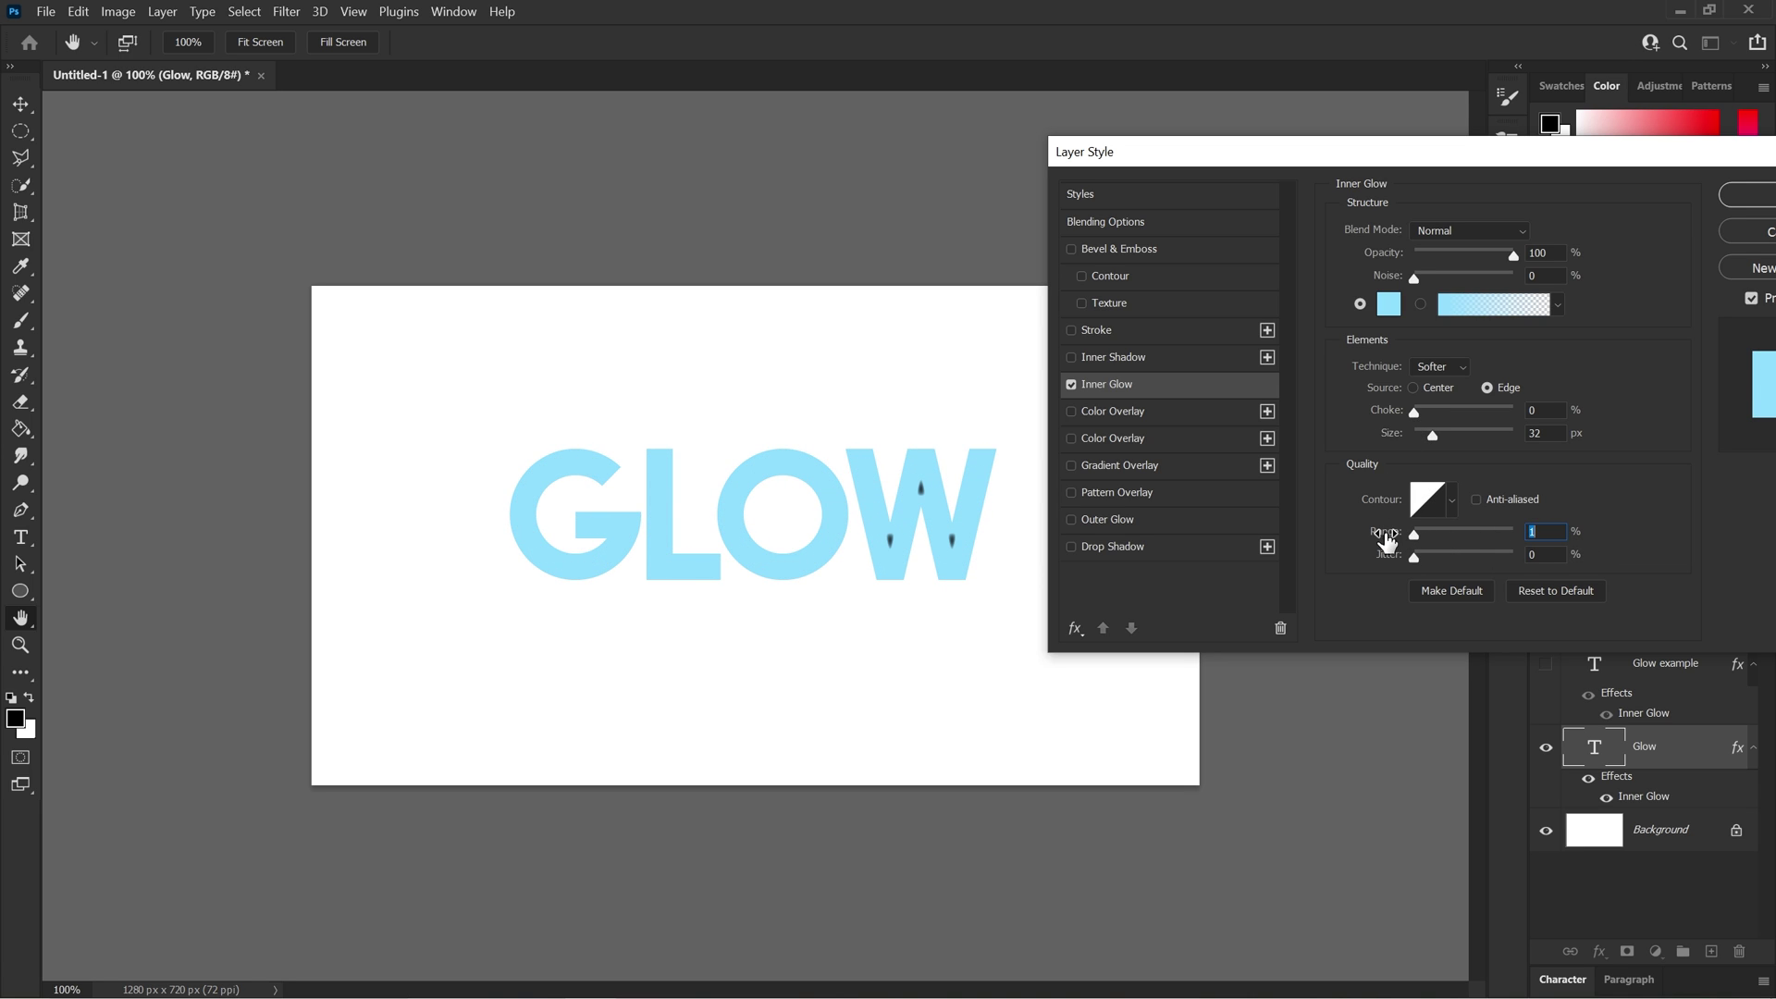
{"action": "left_click_drag", "start_coordinate": [1413, 535], "coordinate": [1461, 535]}
{"action": "left_click", "coordinate": [1414, 558]}
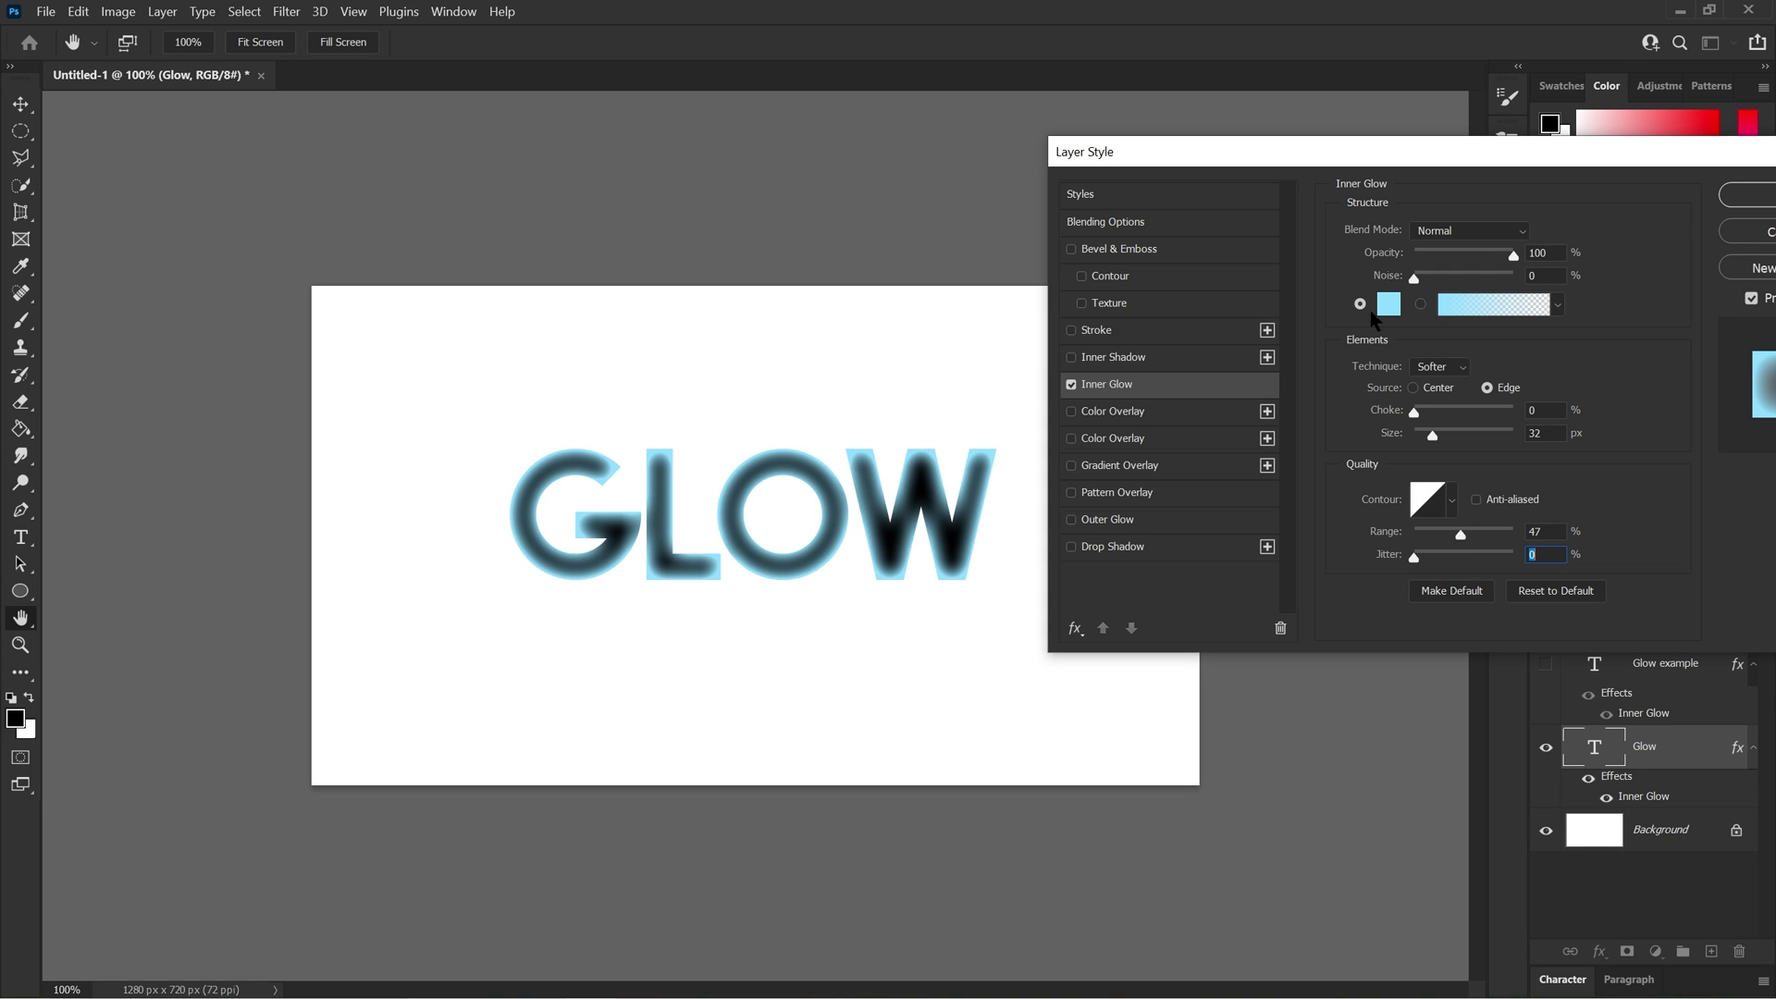
{"action": "left_click_drag", "start_coordinate": [1435, 163], "coordinate": [1325, 171]}
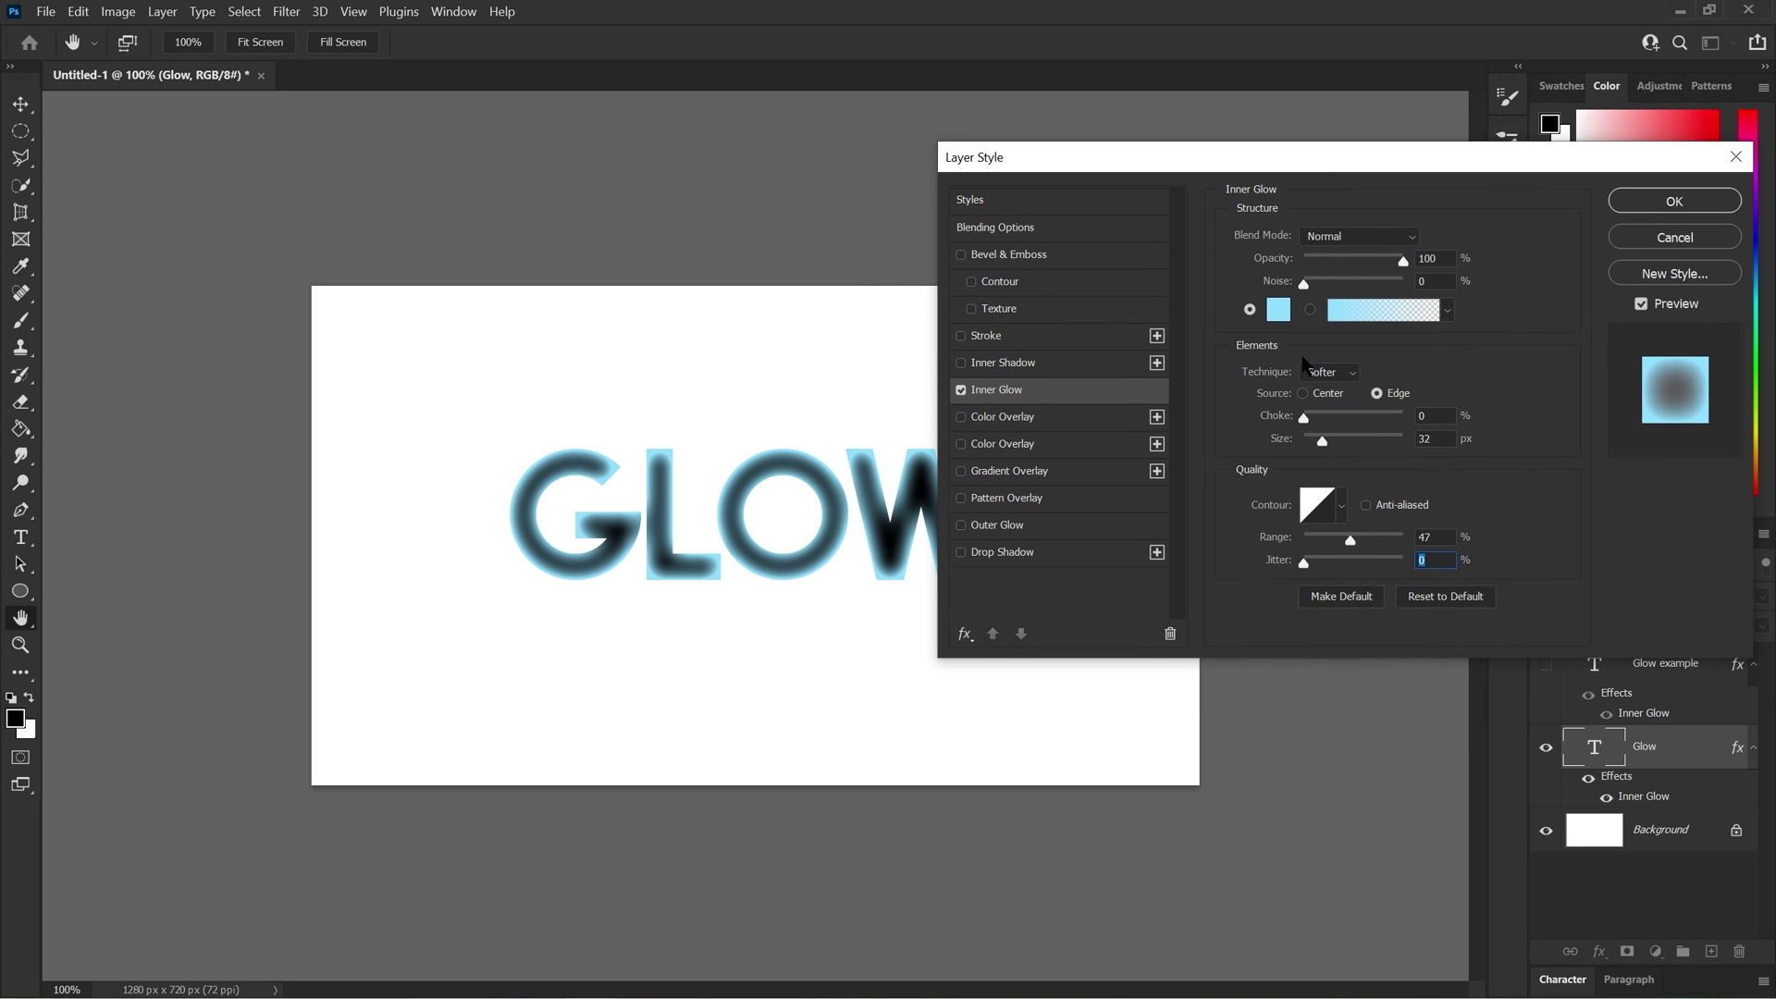
{"action": "left_click_drag", "start_coordinate": [1351, 548], "coordinate": [1367, 549]}
Step: Apply the 32 px, 65% range Inner Glow to the Glow layer and close the dialog
{"action": "left_click", "coordinate": [1369, 542]}
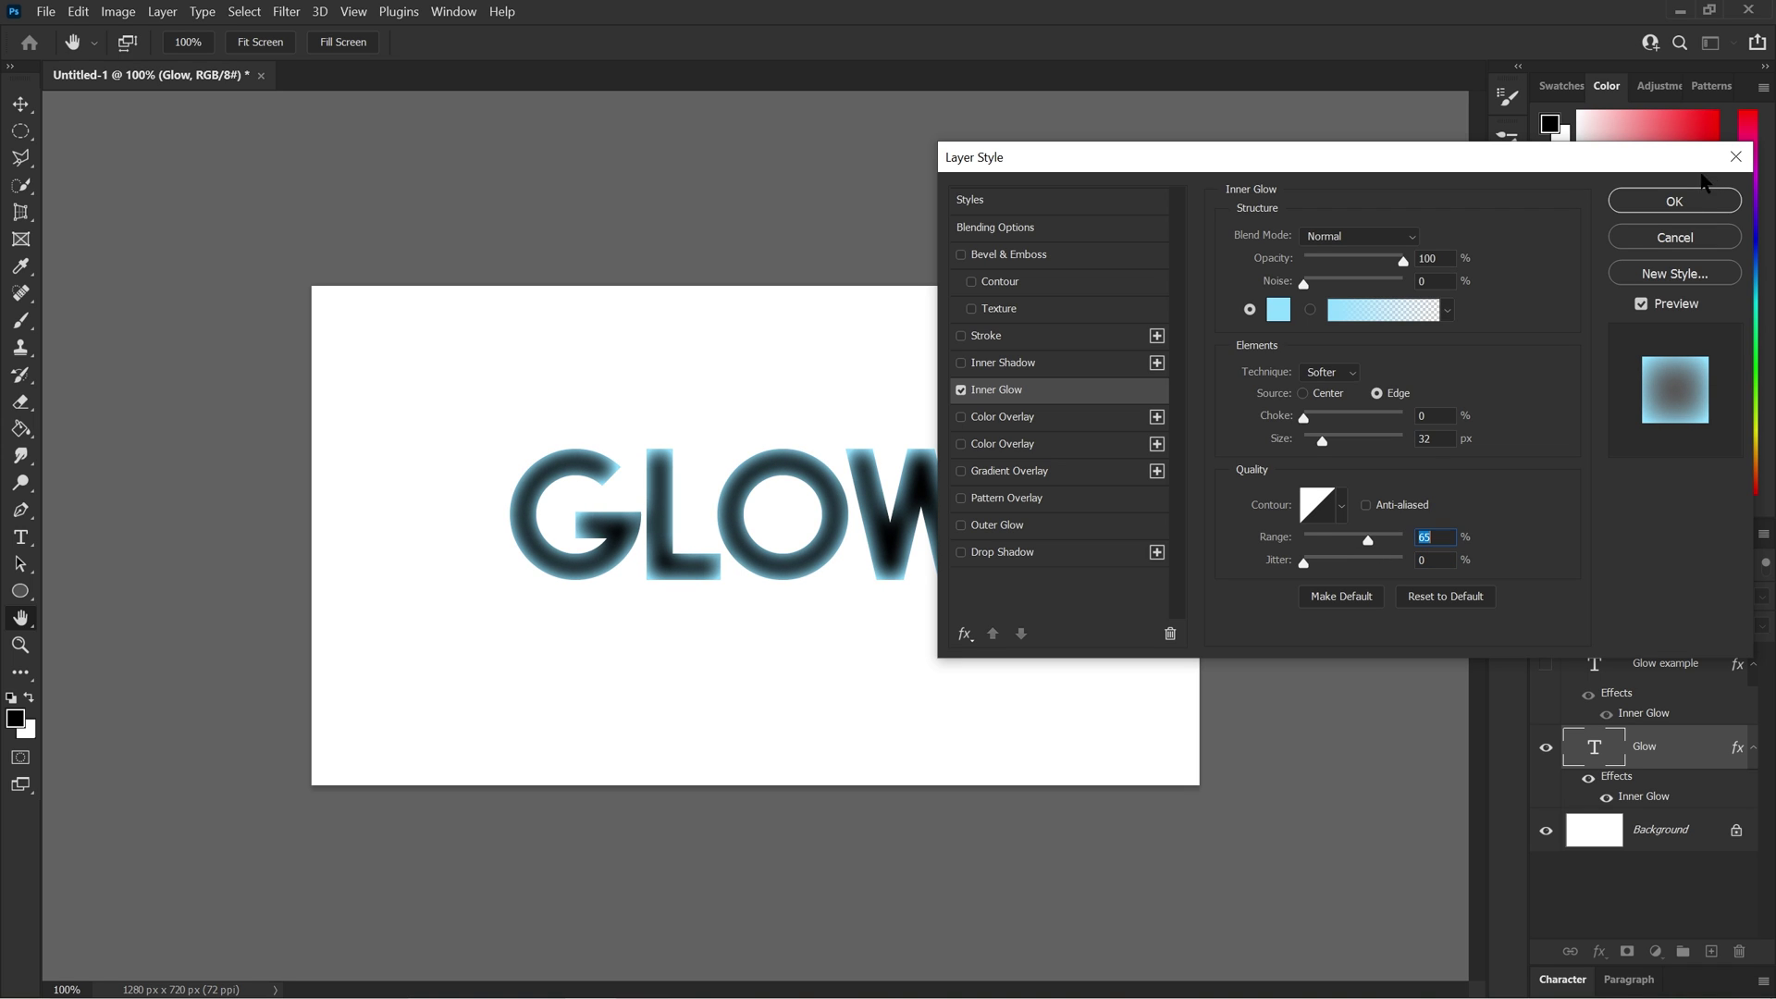
{"action": "left_click", "coordinate": [1675, 201]}
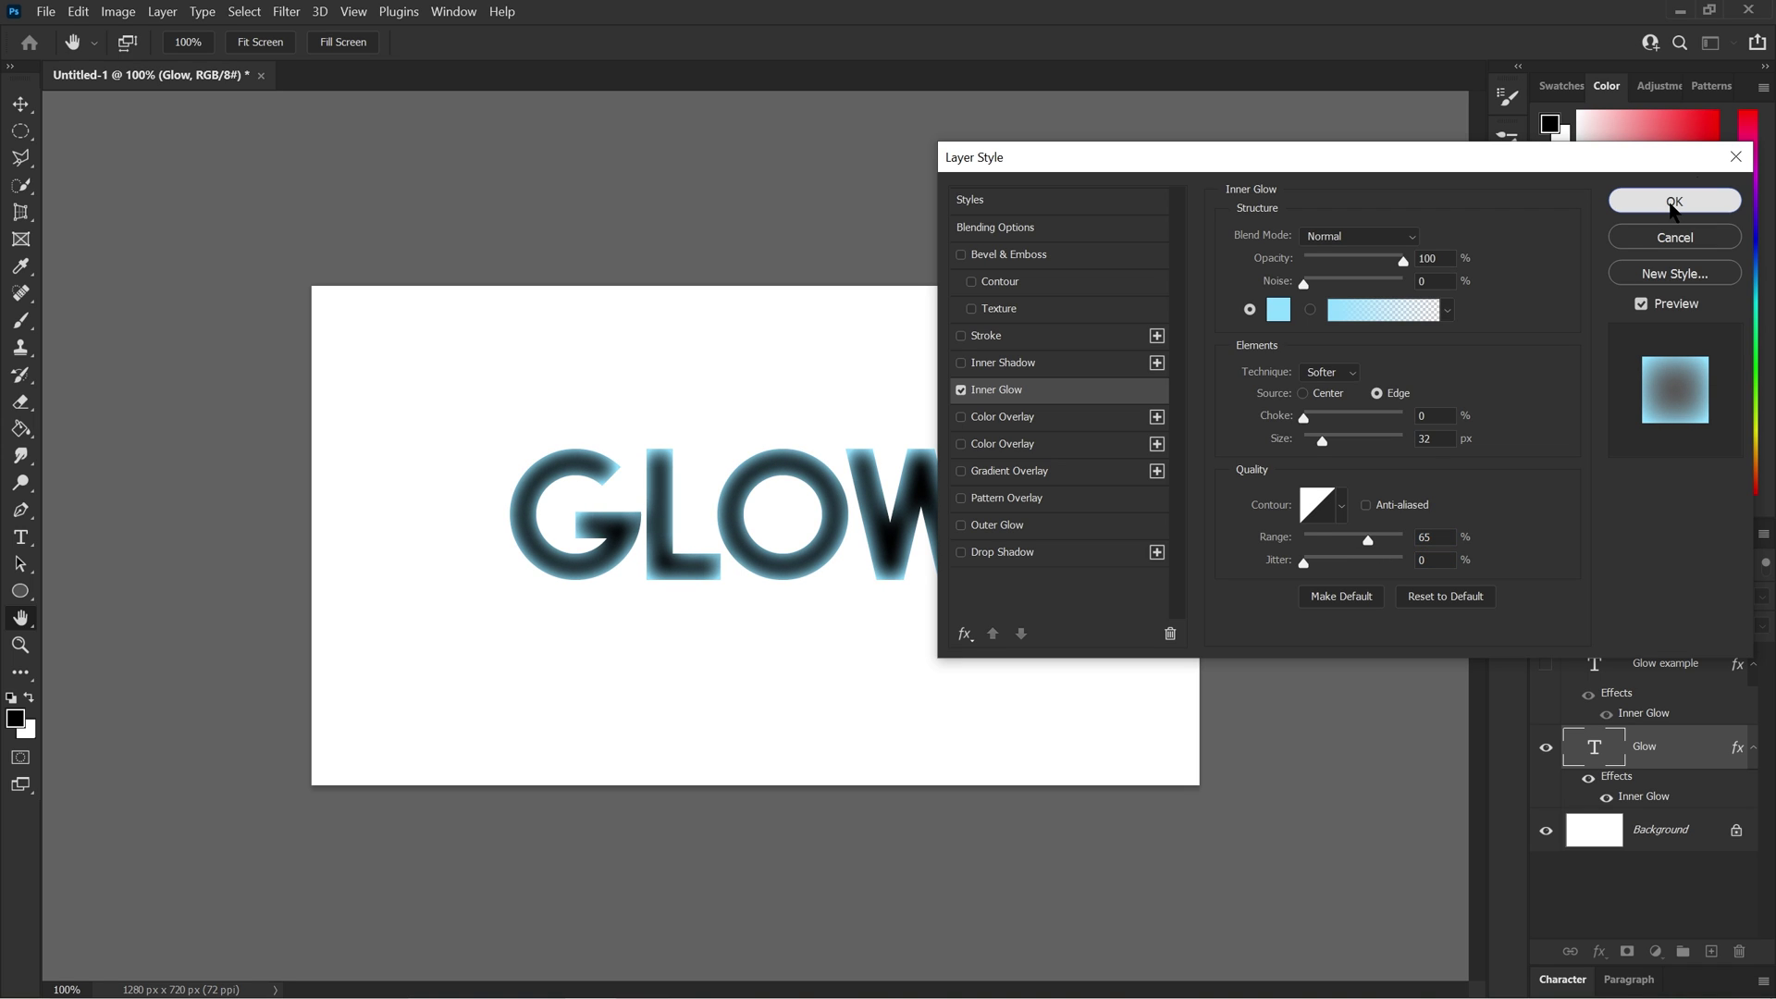